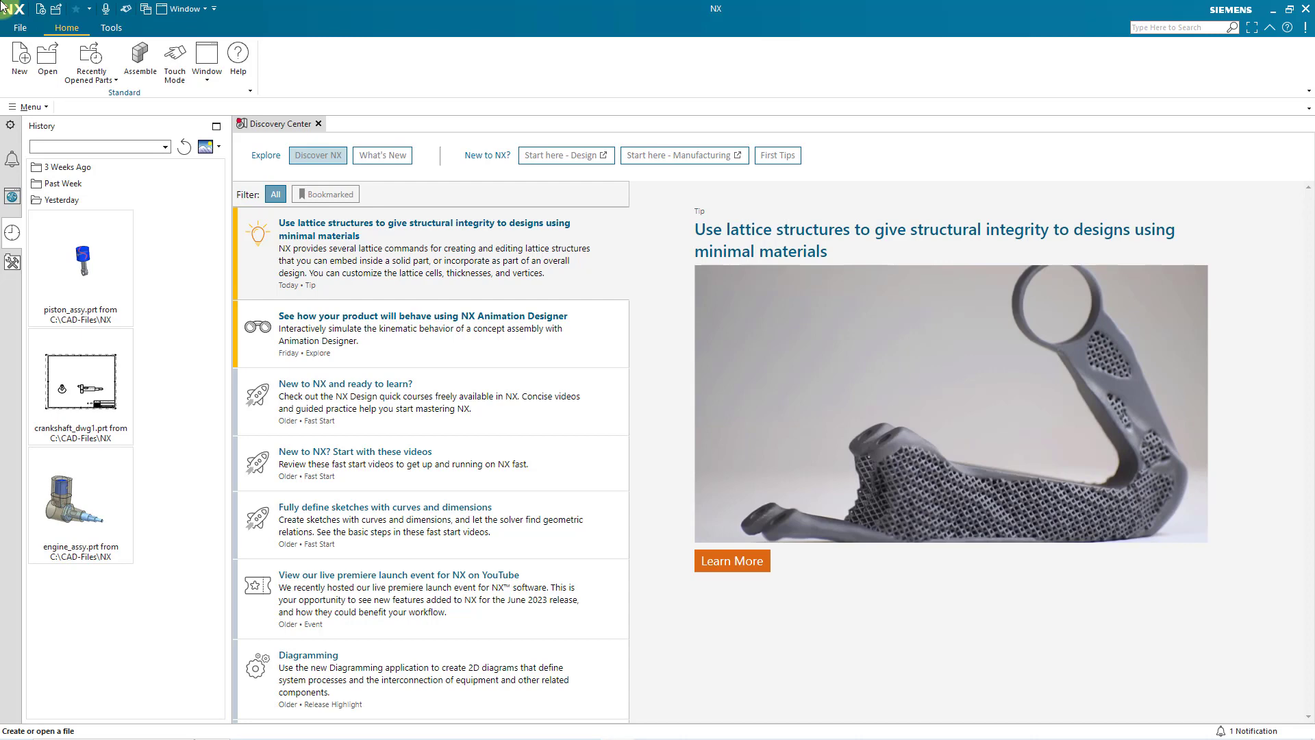
# Step: Examine the content roles available for the interface
pyautogui.click(13, 264)
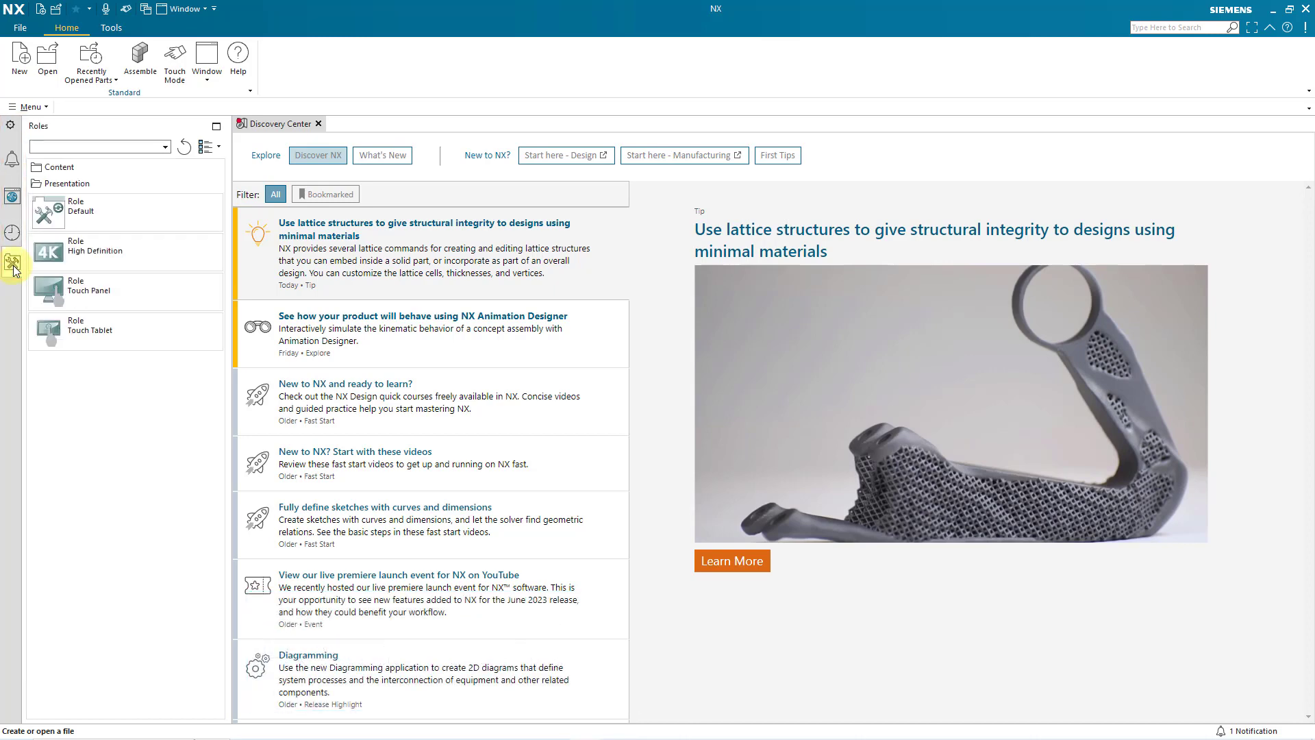
pyautogui.click(67, 168)
pyautogui.moveTo(111, 195)
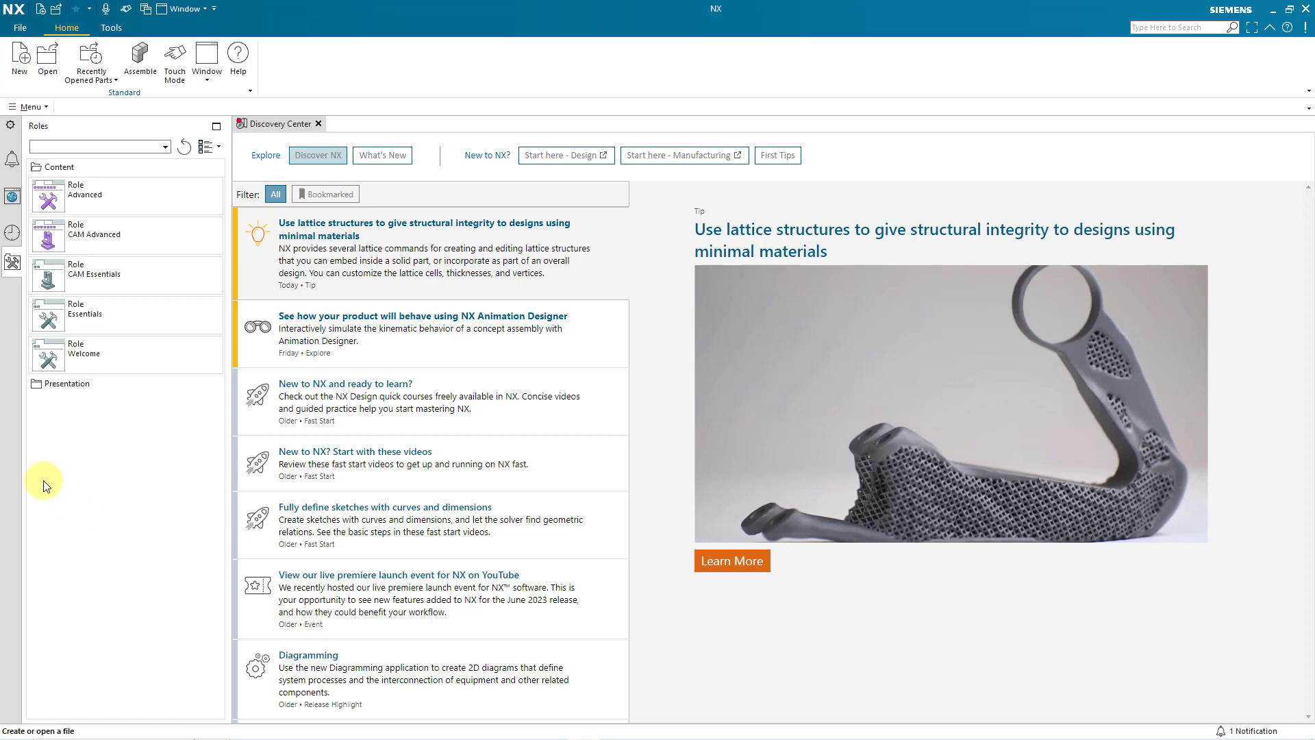
# Step: Open the engine_assy.prt assembly from the history of recent parts
pyautogui.click(13, 236)
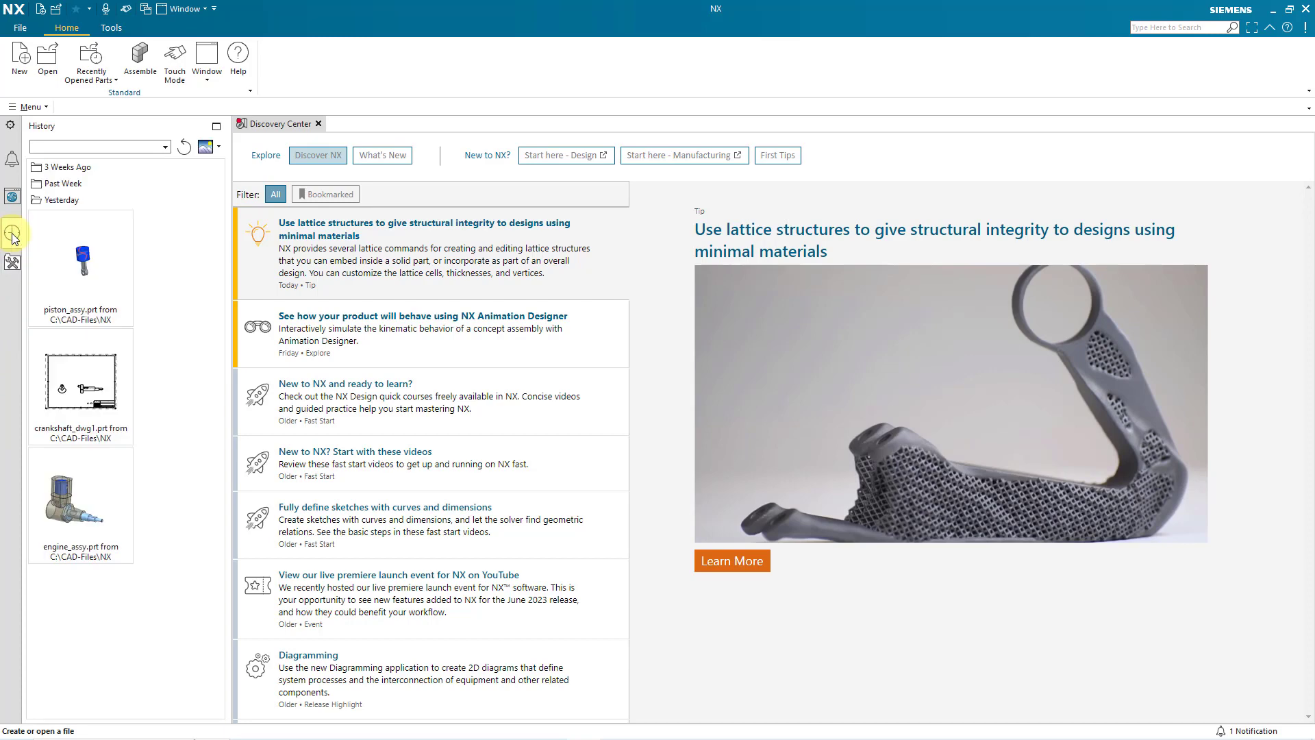
pyautogui.click(100, 497)
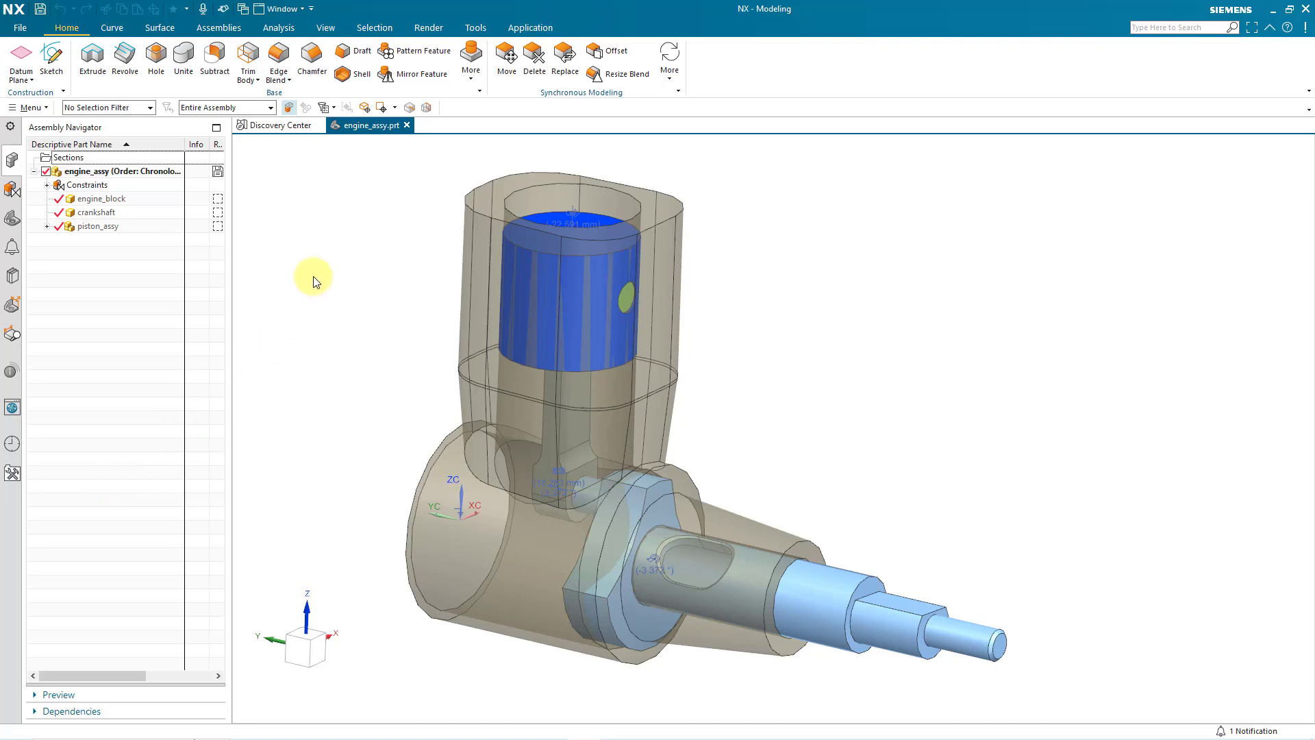
# Step: Switch the engine assembly to the Gateway application and return it to Modeling
pyautogui.click(522, 31)
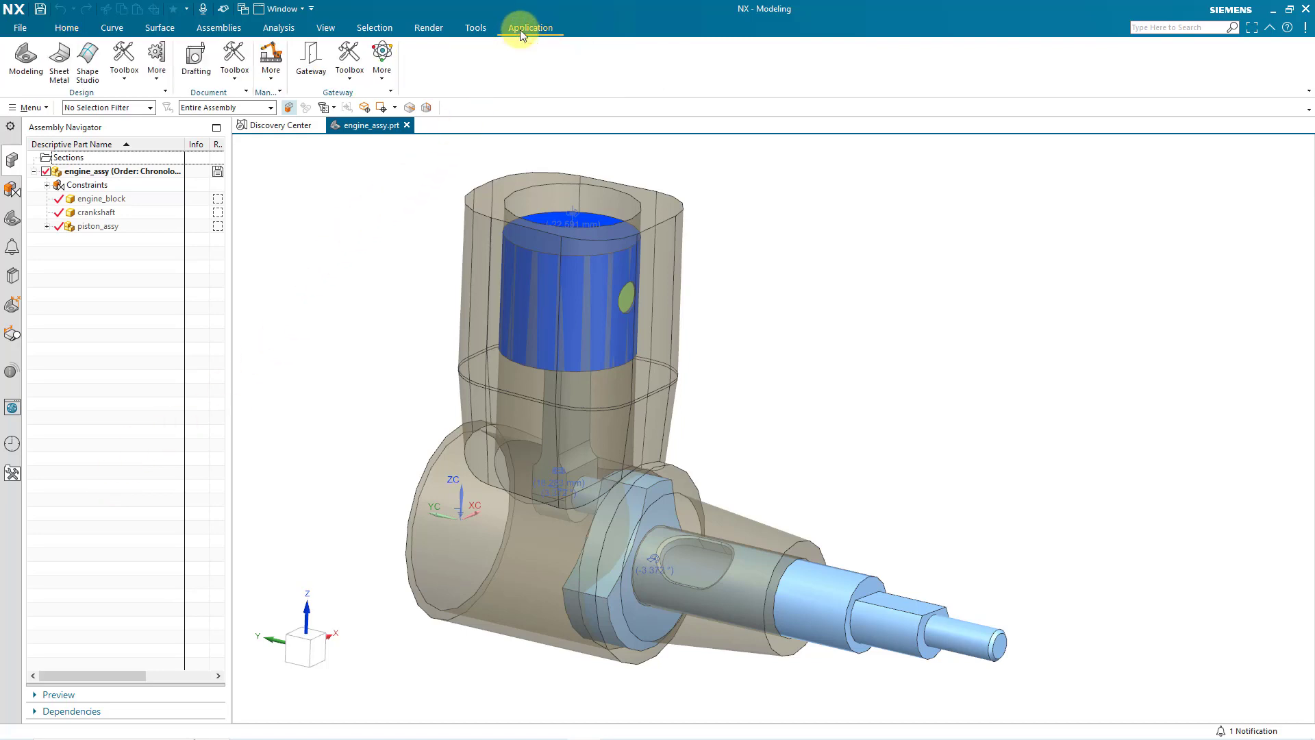
pyautogui.click(306, 69)
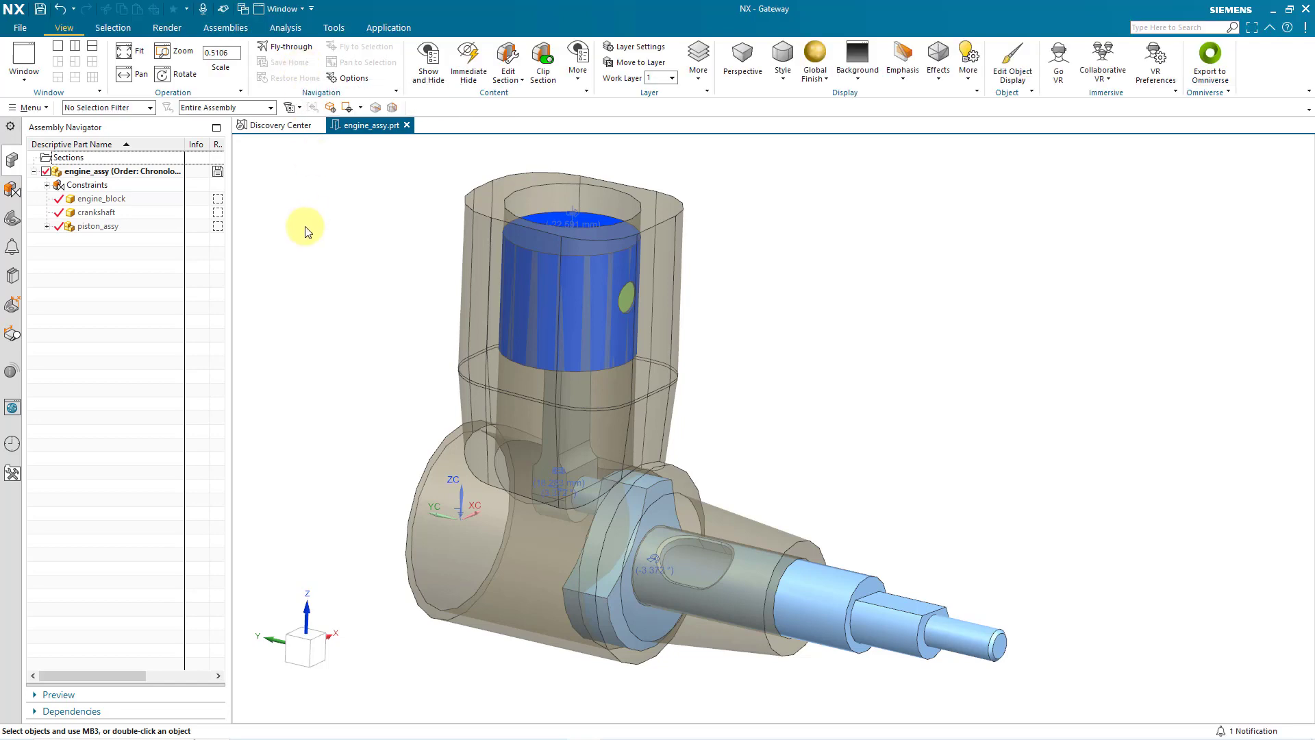
pyautogui.click(403, 27)
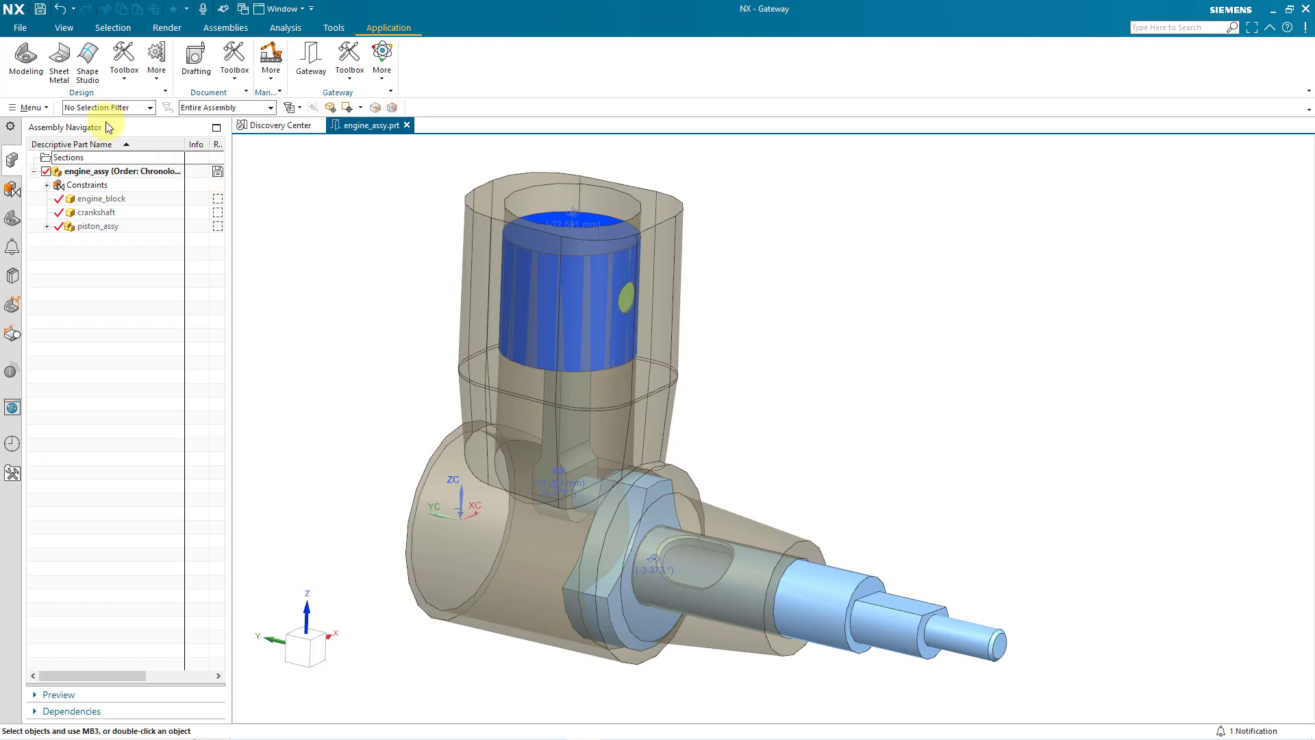
pyautogui.click(31, 81)
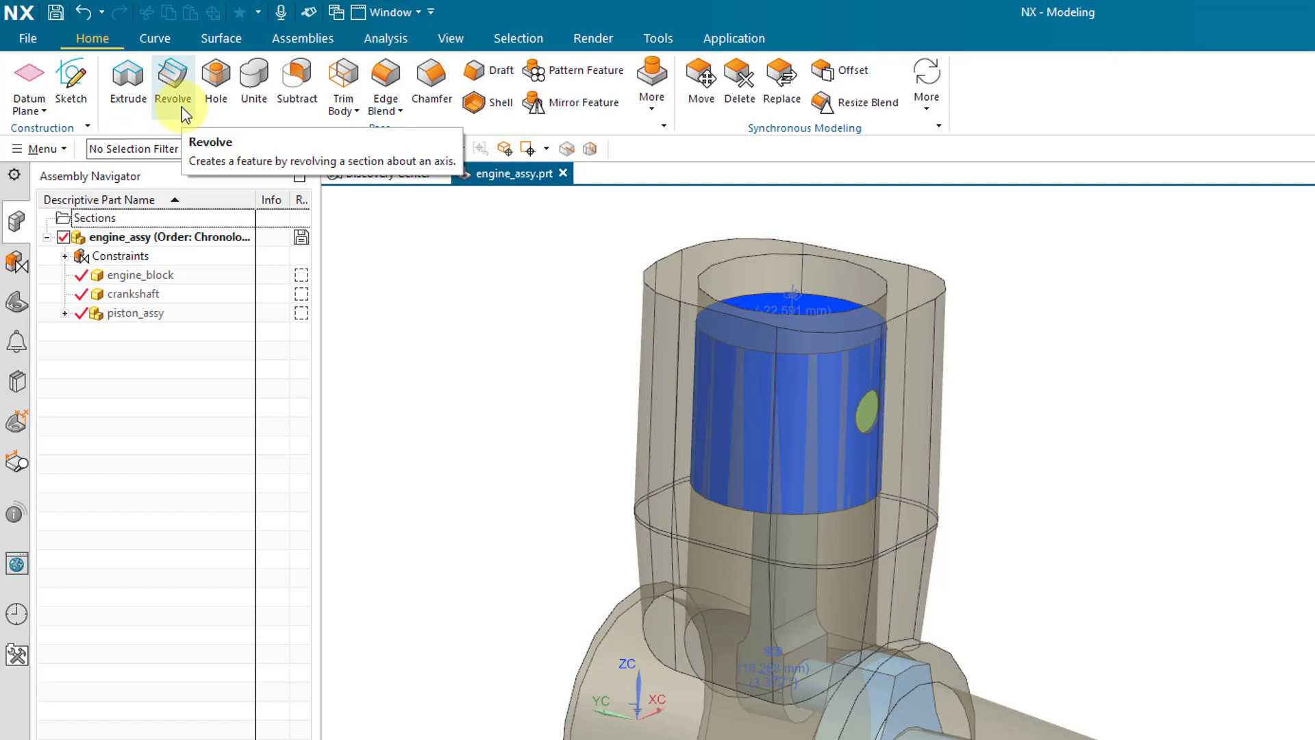
# Step: Review the curve, surface and assemblies command sets offered in Modeling
pyautogui.click(157, 40)
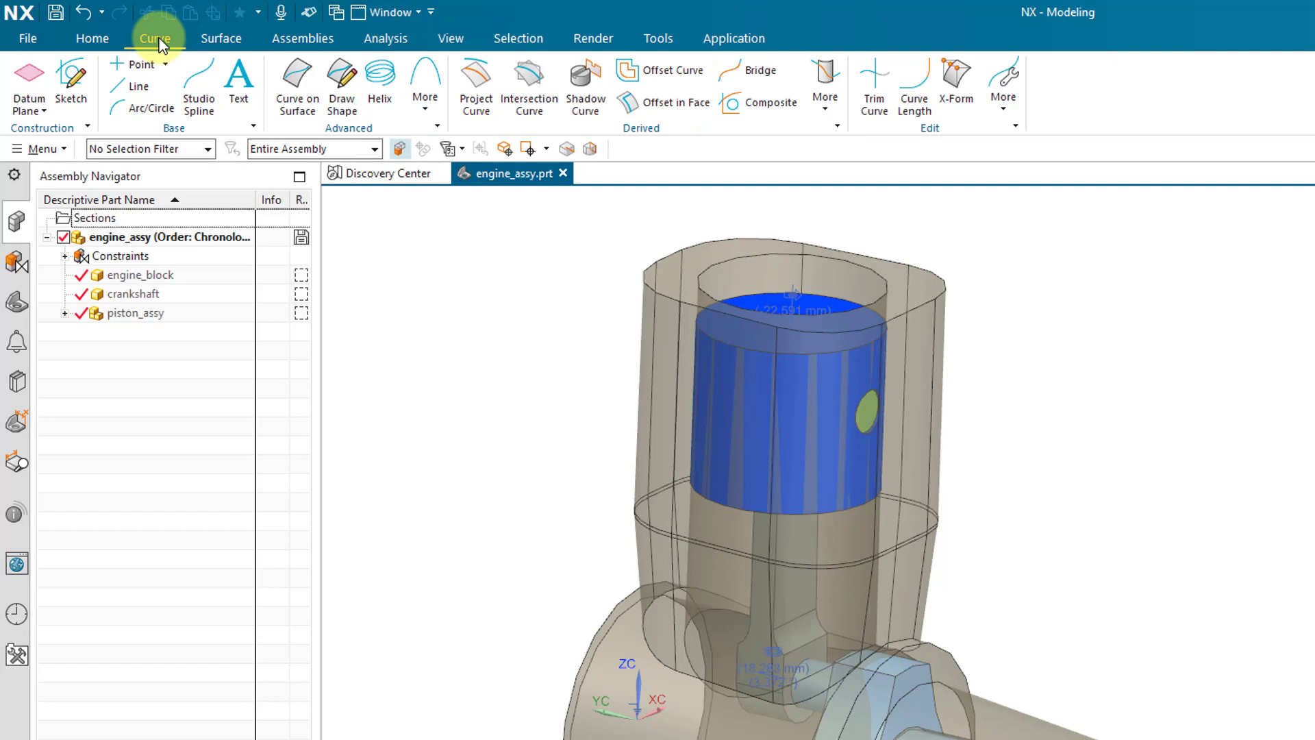
pyautogui.click(221, 39)
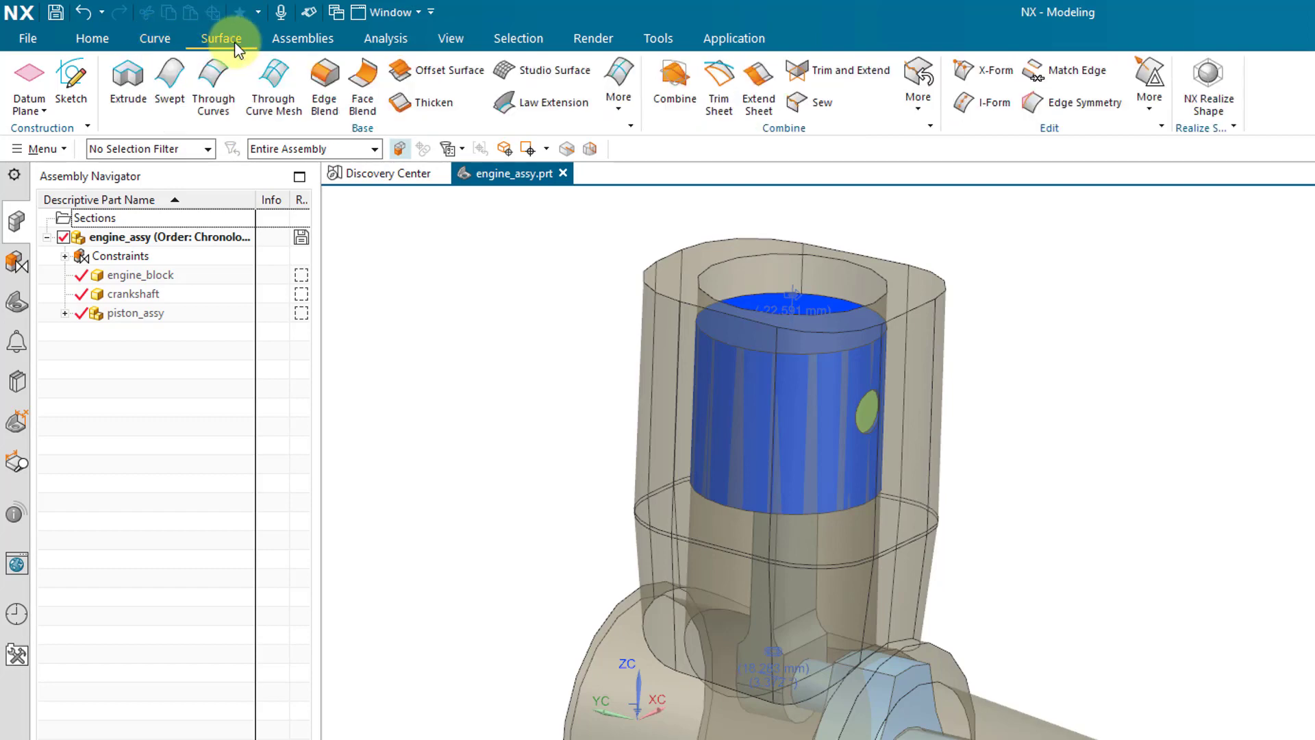
pyautogui.click(303, 40)
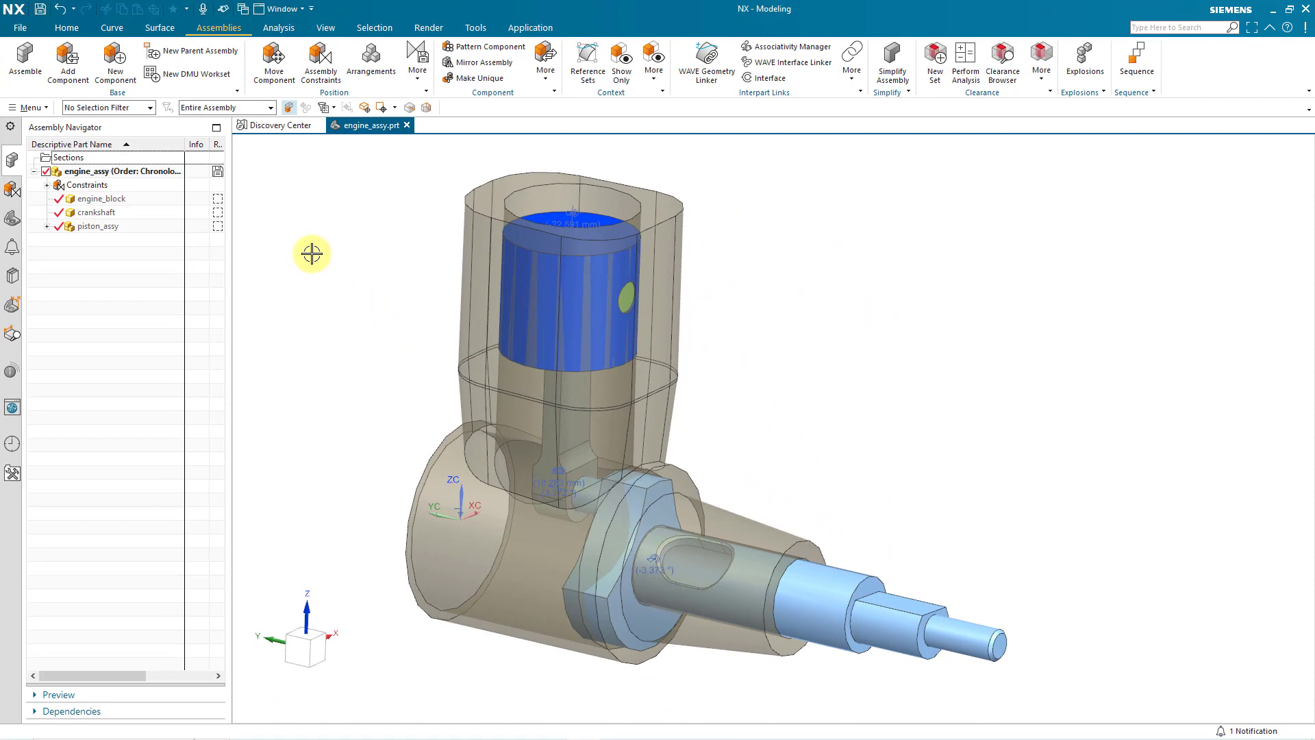
# Step: Open engine_block.prt from the C:\CAD-Files\NX folder as a separate part
pyautogui.click(21, 30)
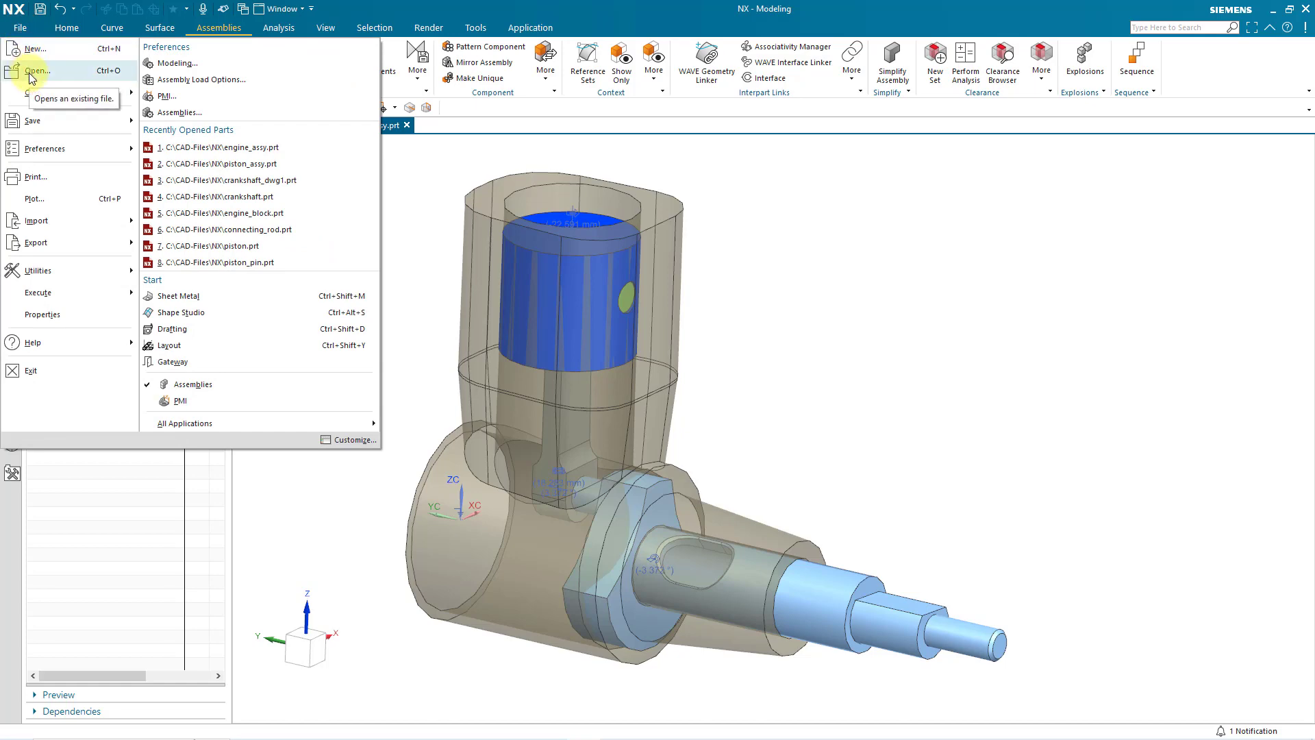
pyautogui.click(31, 78)
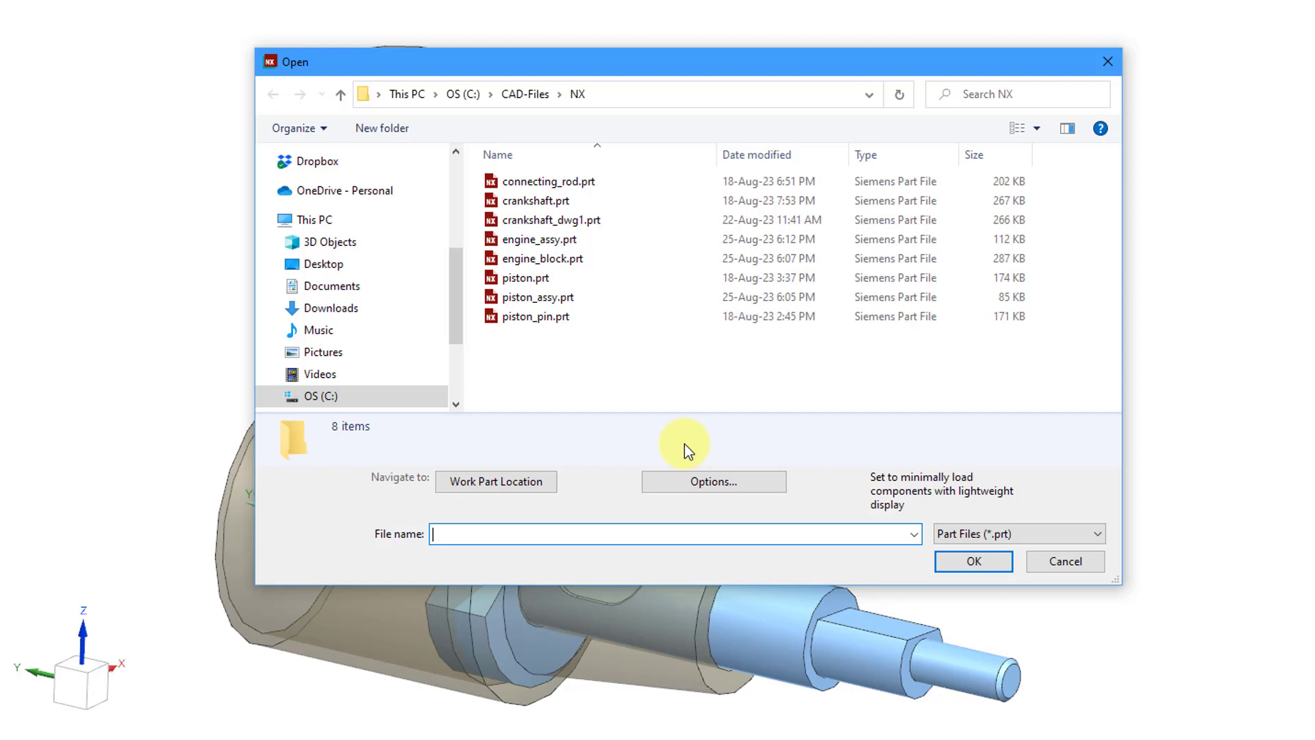
pyautogui.click(574, 266)
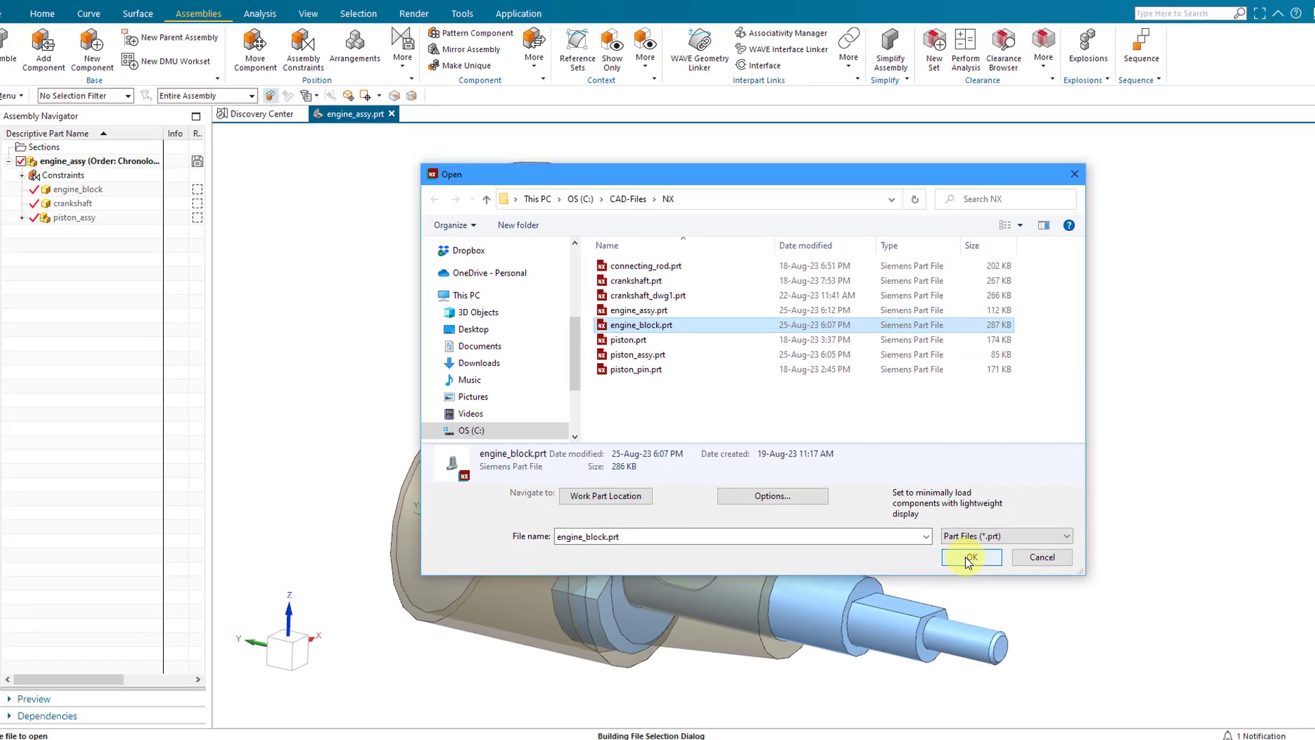
pyautogui.click(968, 559)
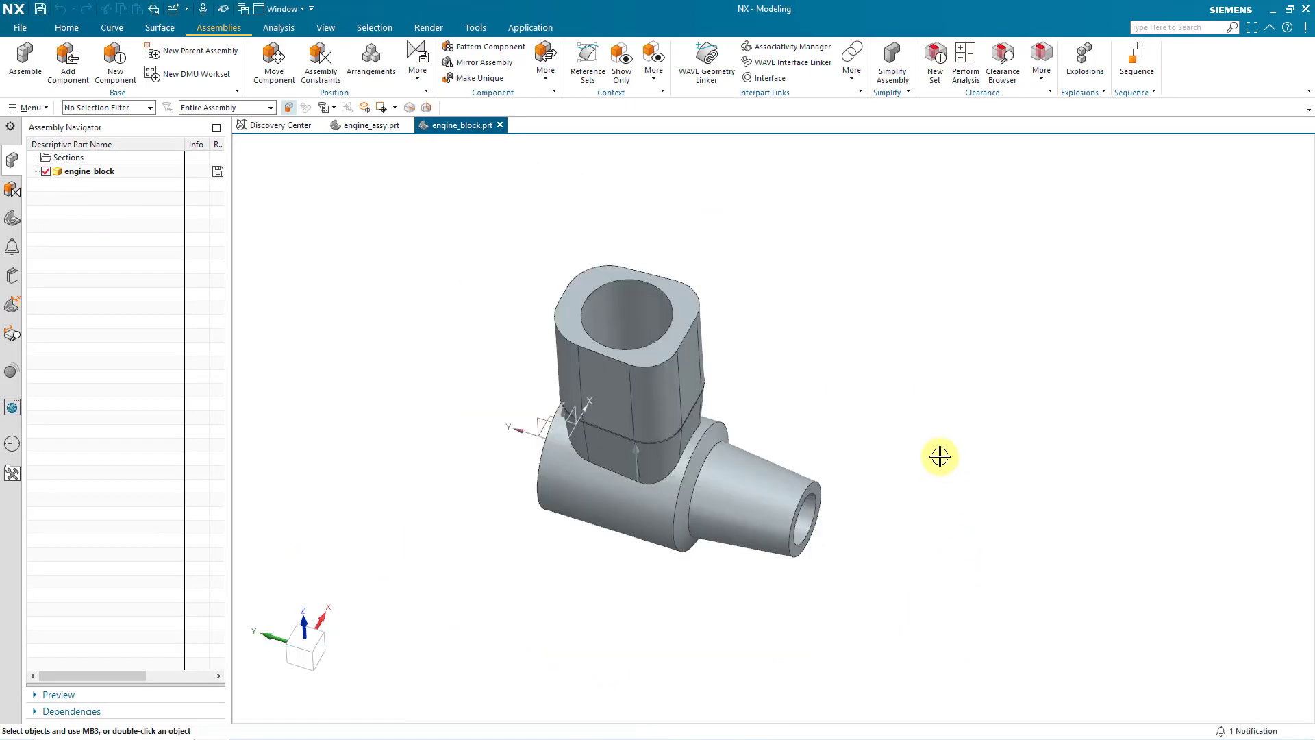
pyautogui.moveTo(787, 390); pyautogui.dragTo(773, 425, button='middle')
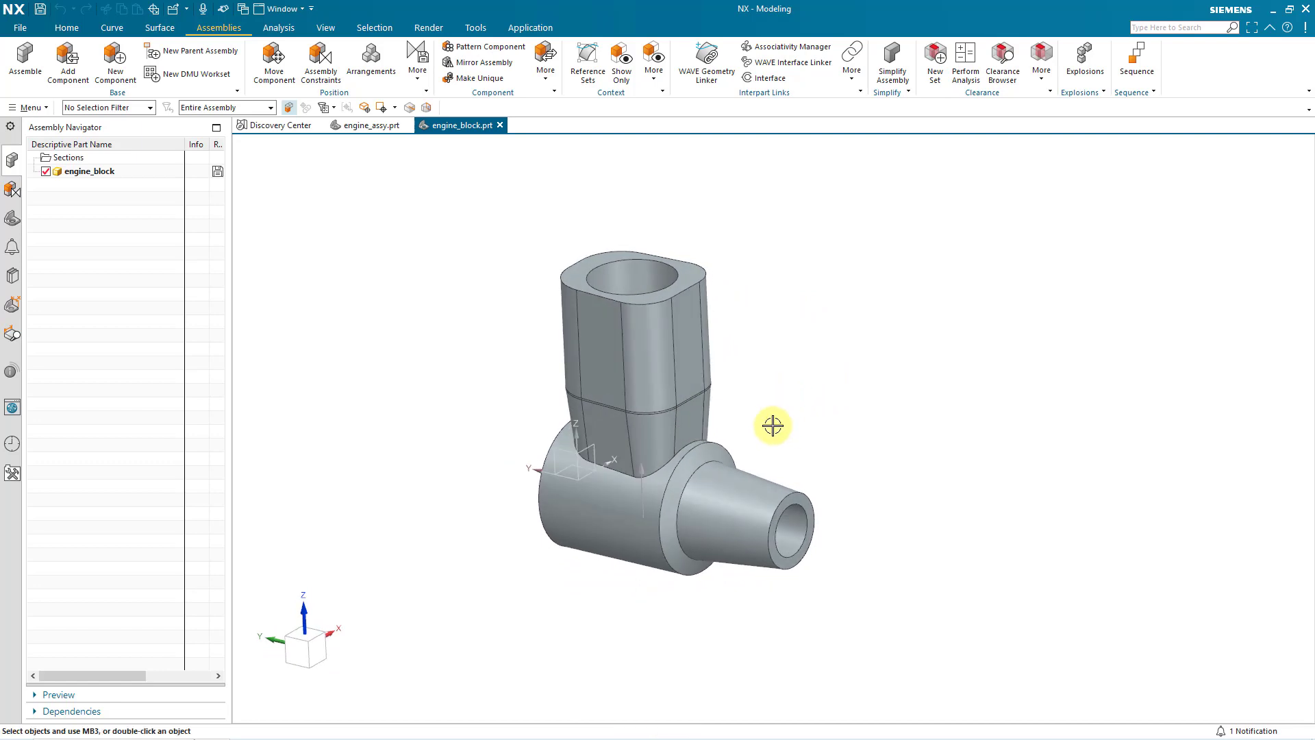
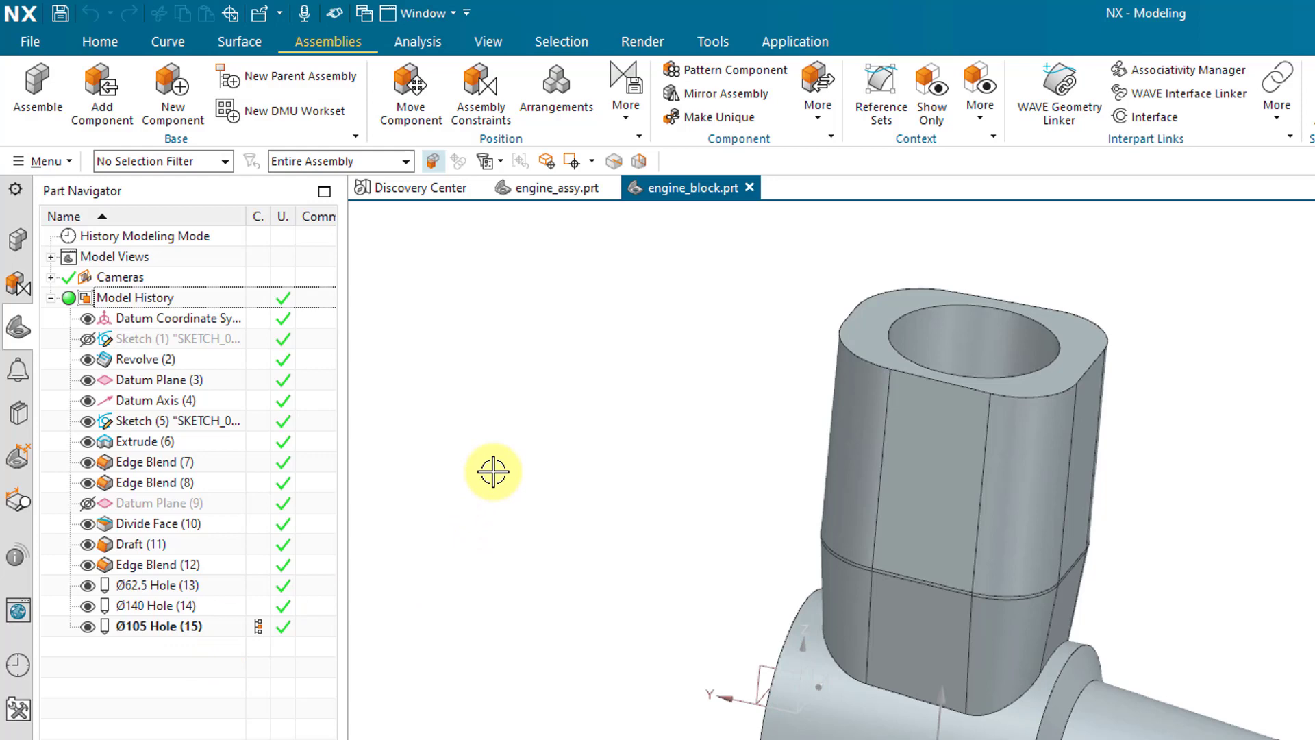
# Step: Switch to the engine_assy.prt window and display its component structure
pyautogui.click(433, 15)
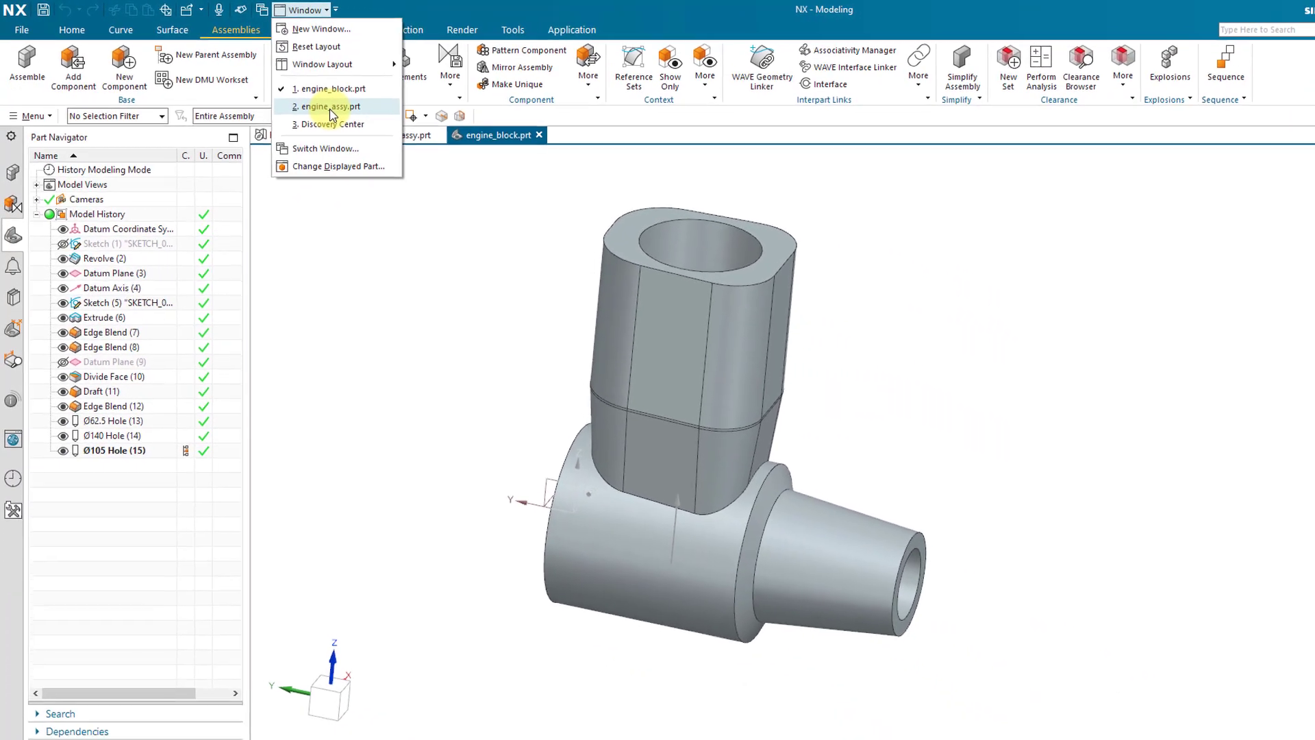
pyautogui.click(454, 148)
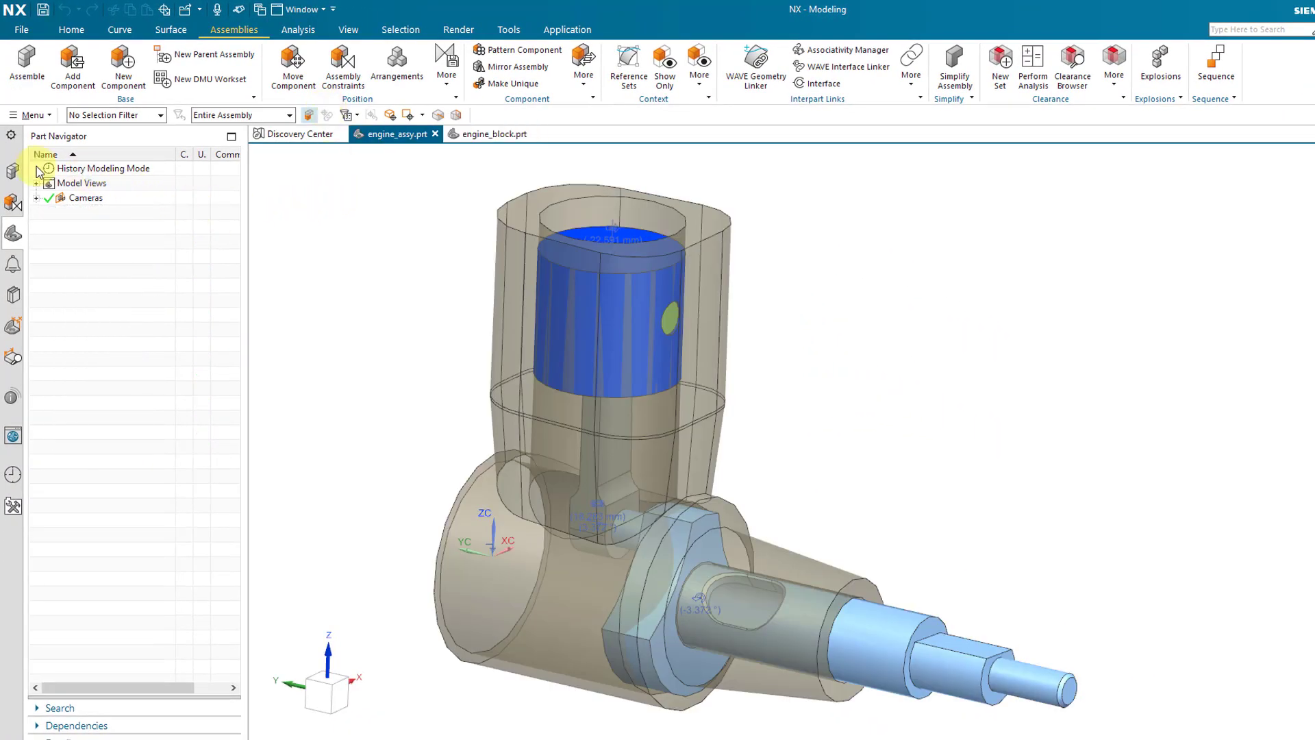
pyautogui.click(12, 173)
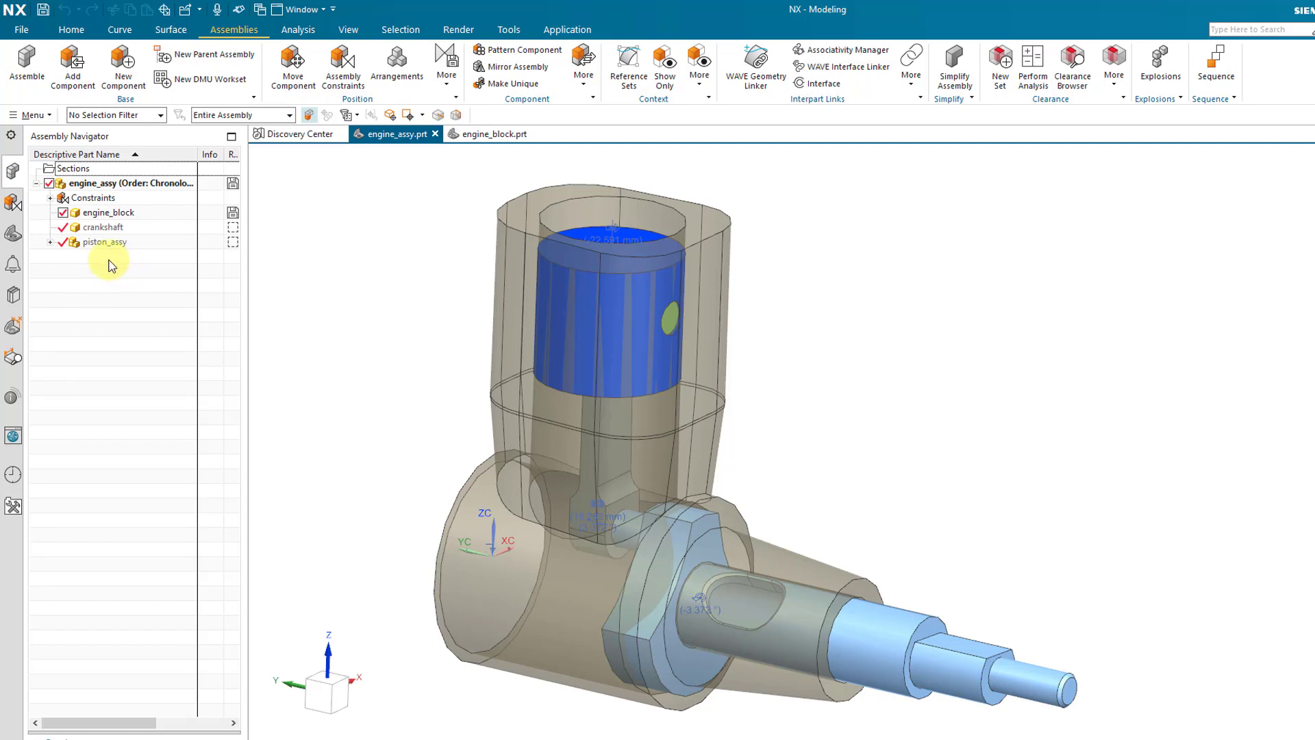
# Step: Examine the assembly's constraints with their grouping options and its part history, ending on the component structure
pyautogui.click(12, 203)
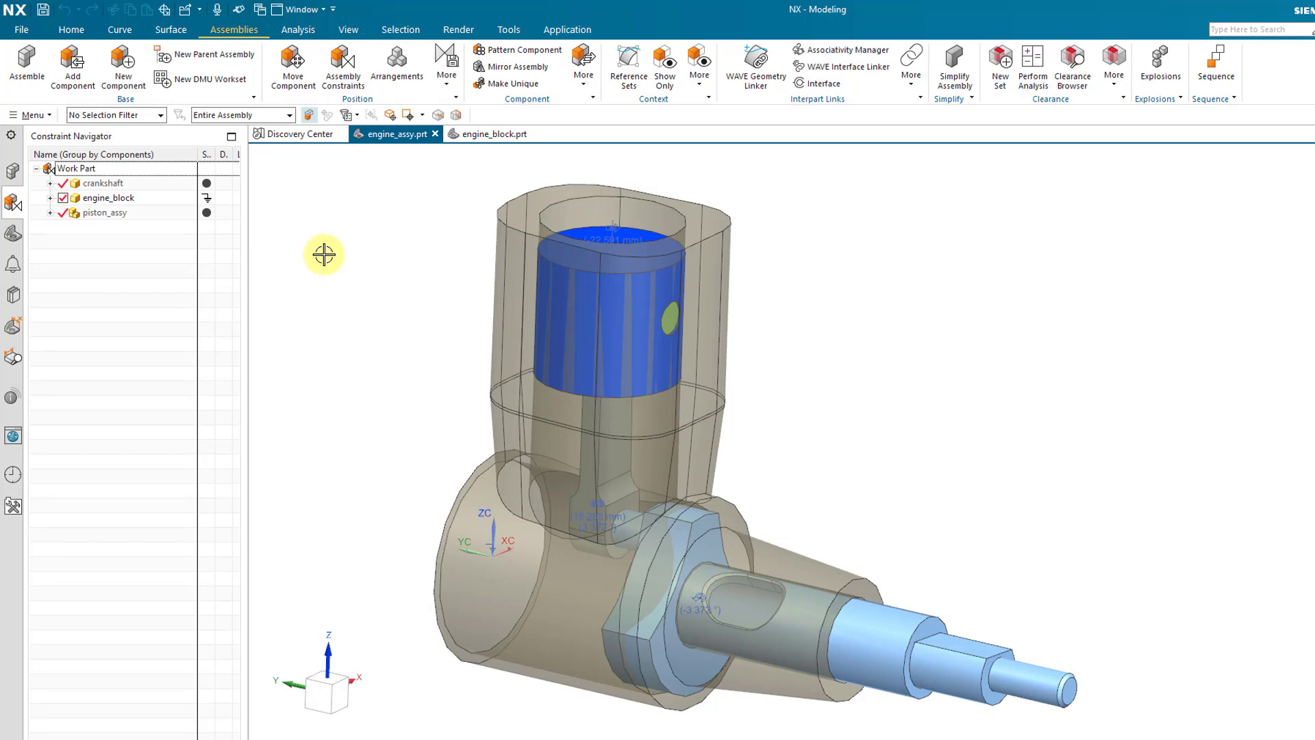
pyautogui.rightClick(152, 159)
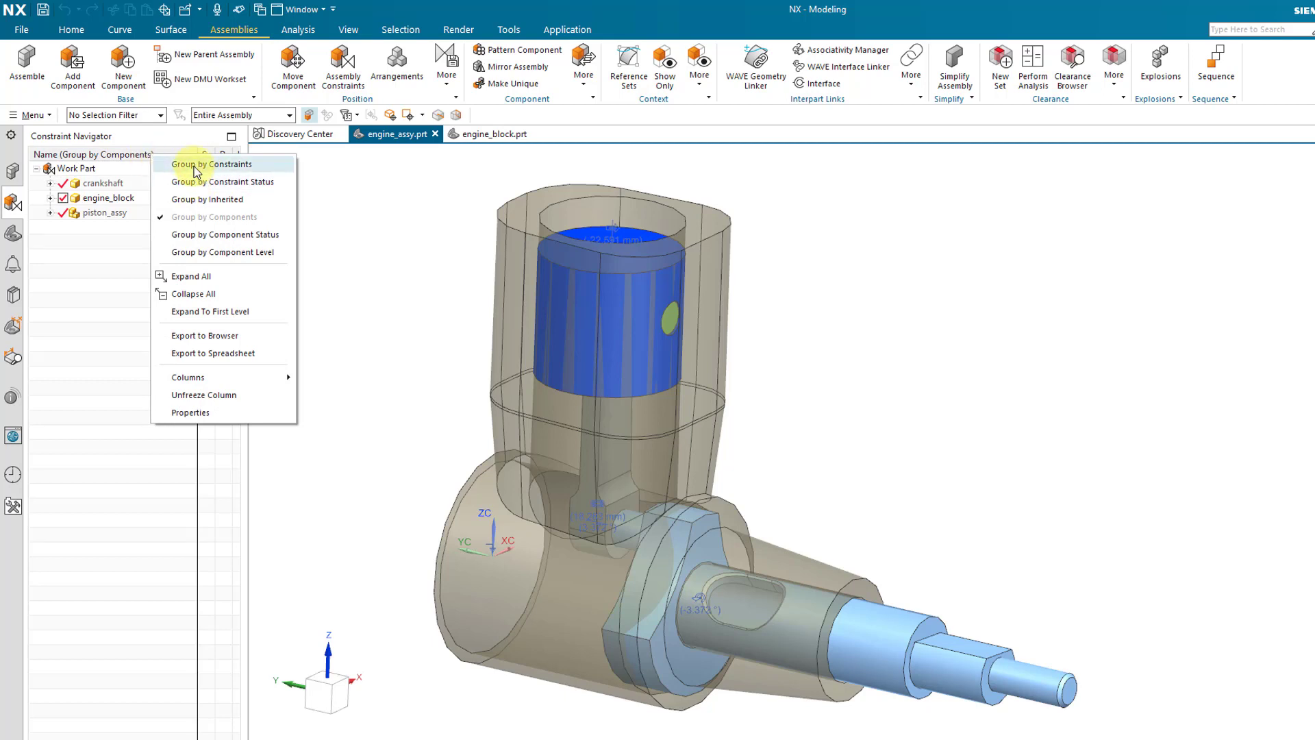
pyautogui.click(367, 233)
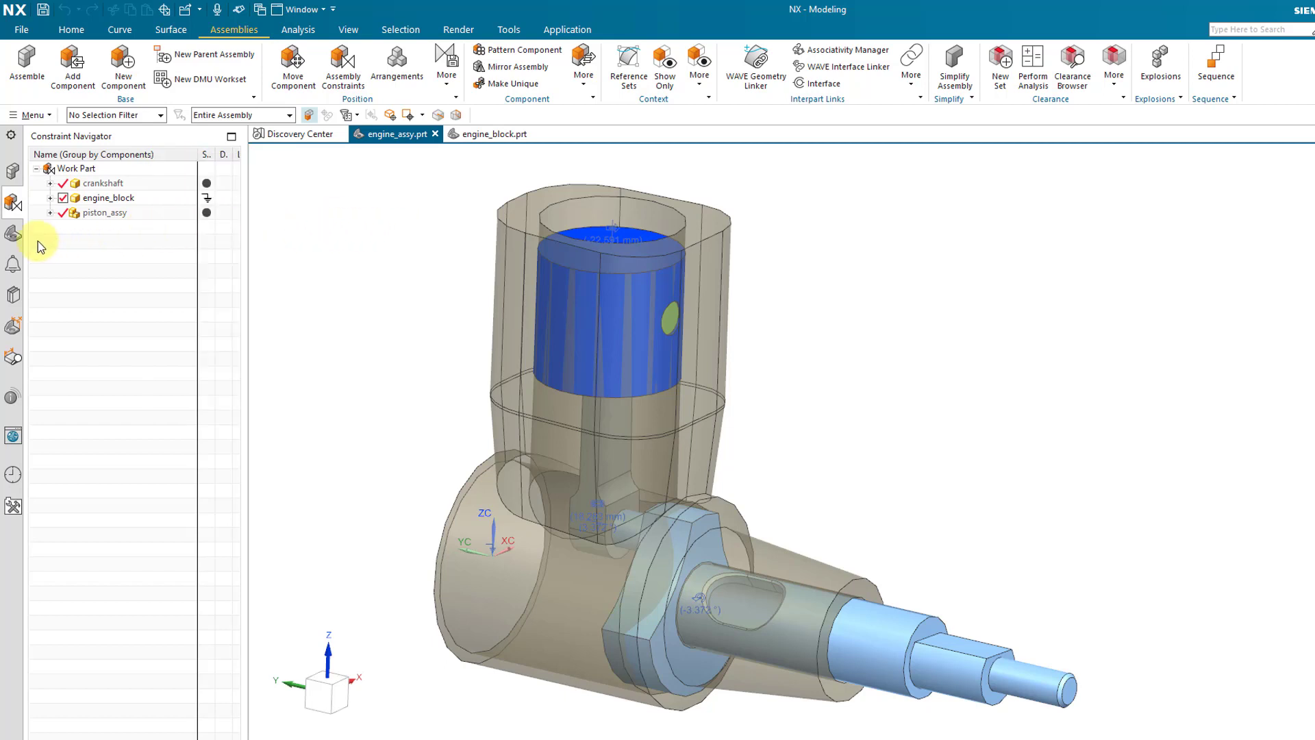
pyautogui.click(13, 235)
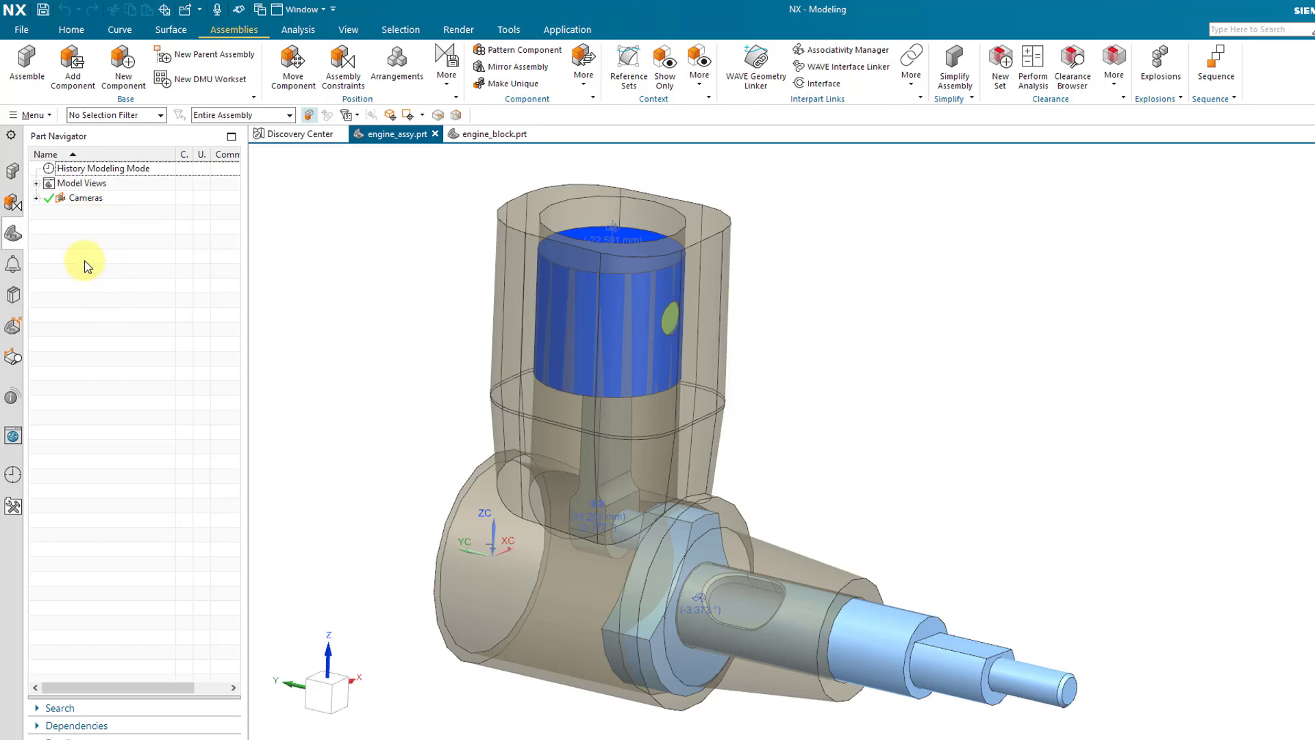
pyautogui.click(15, 176)
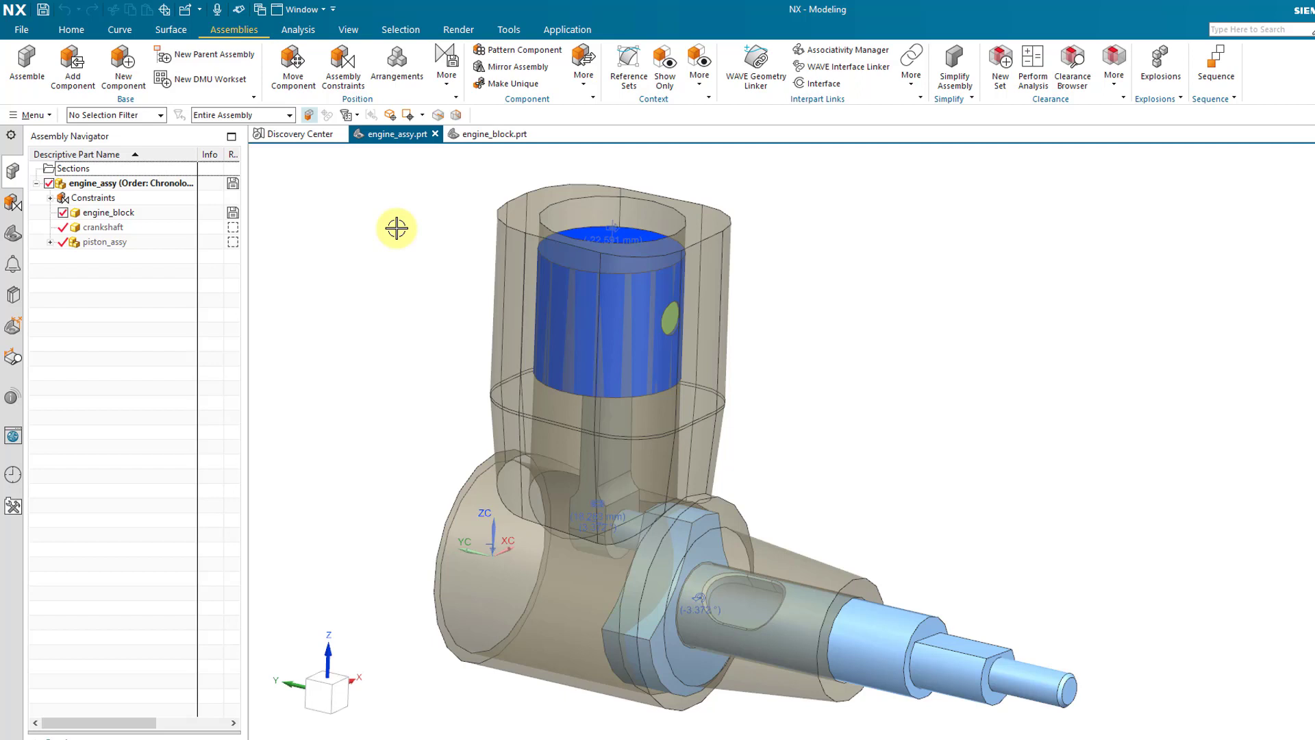
# Step: Examine the additional assembly position commands and the additional Base modeling commands, including which Base commands are shown
pyautogui.click(447, 89)
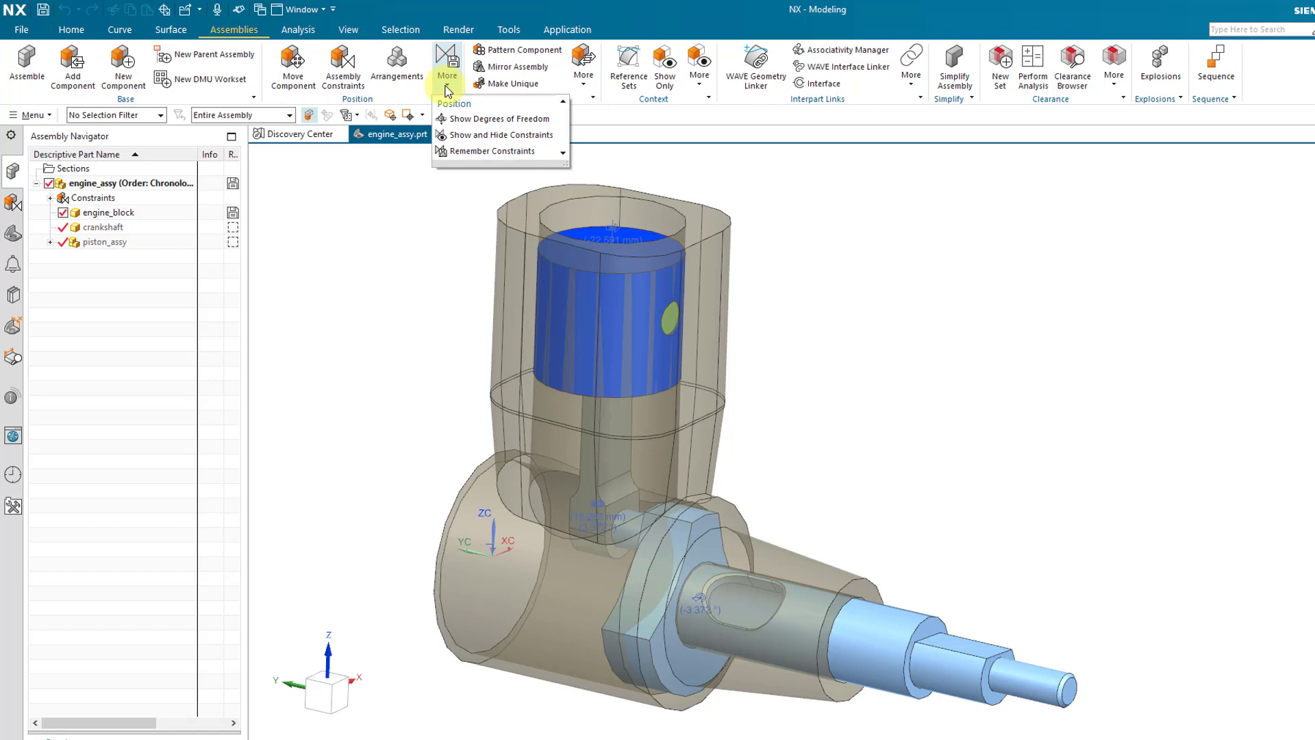
pyautogui.click(63, 30)
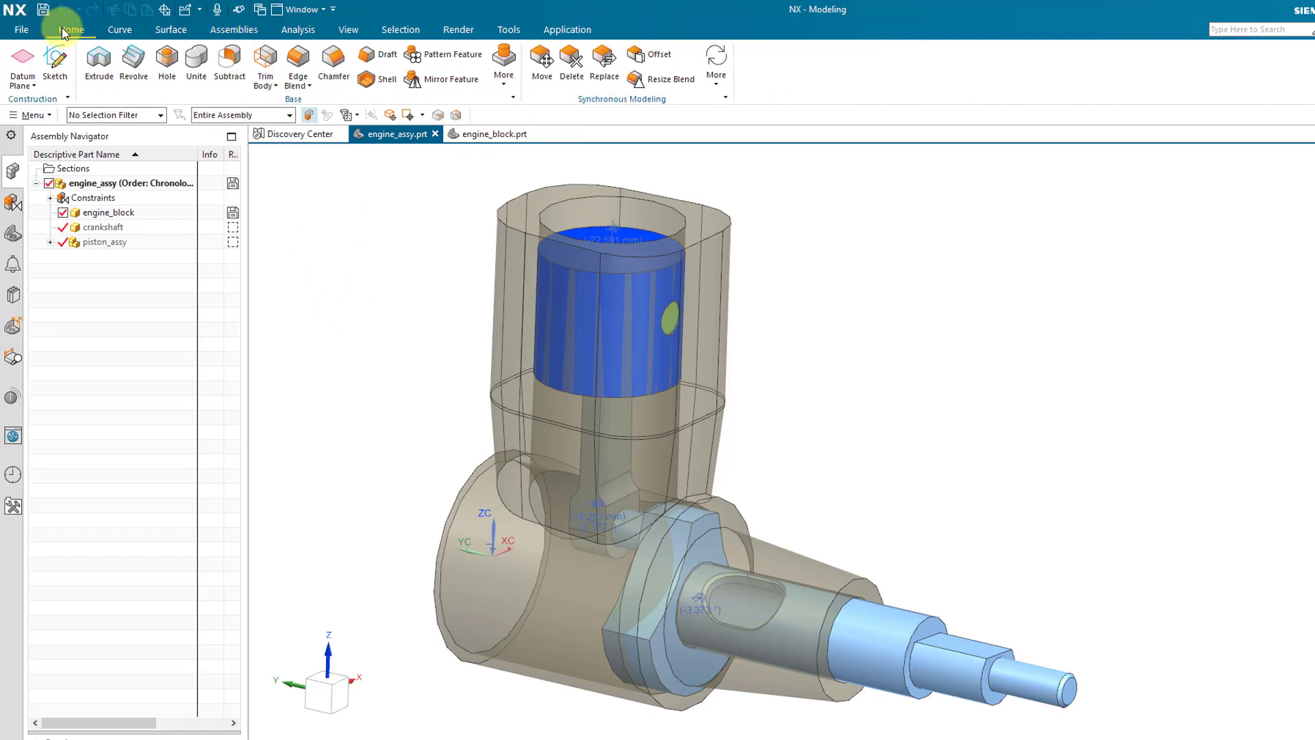
pyautogui.click(505, 86)
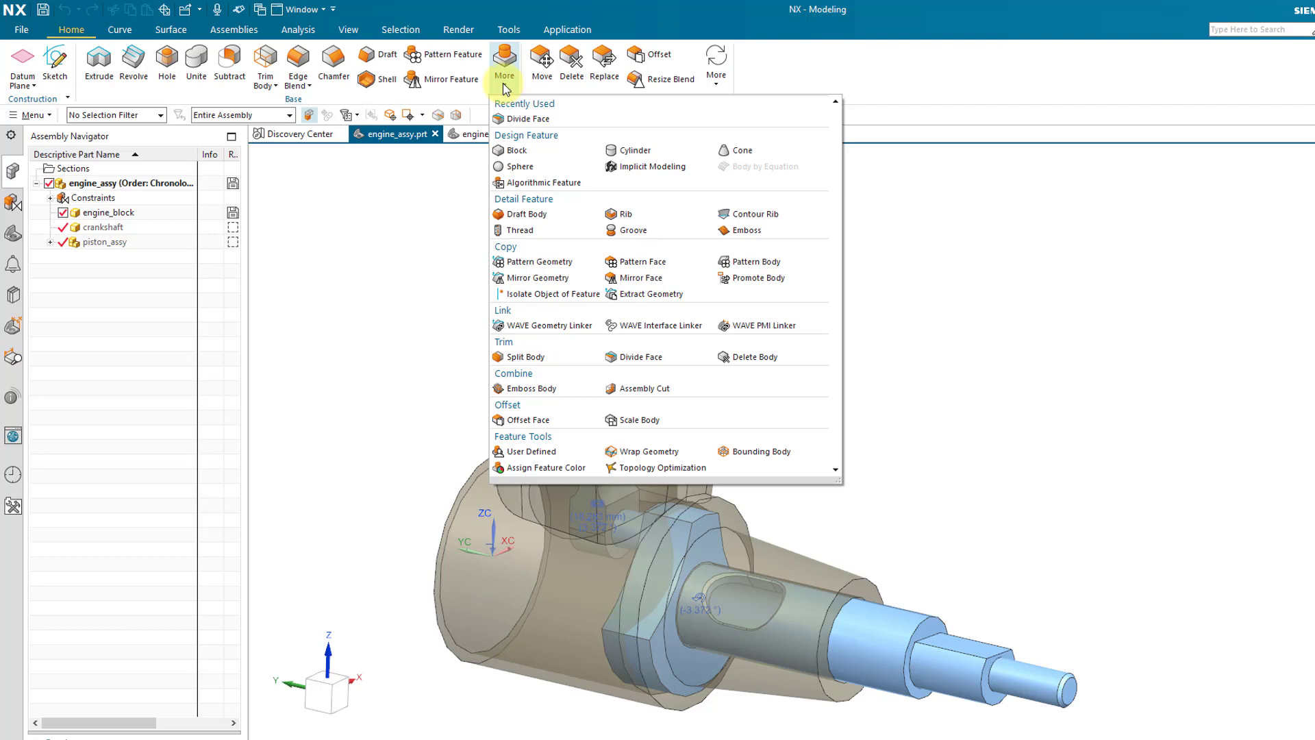
pyautogui.click(405, 252)
pyautogui.click(515, 99)
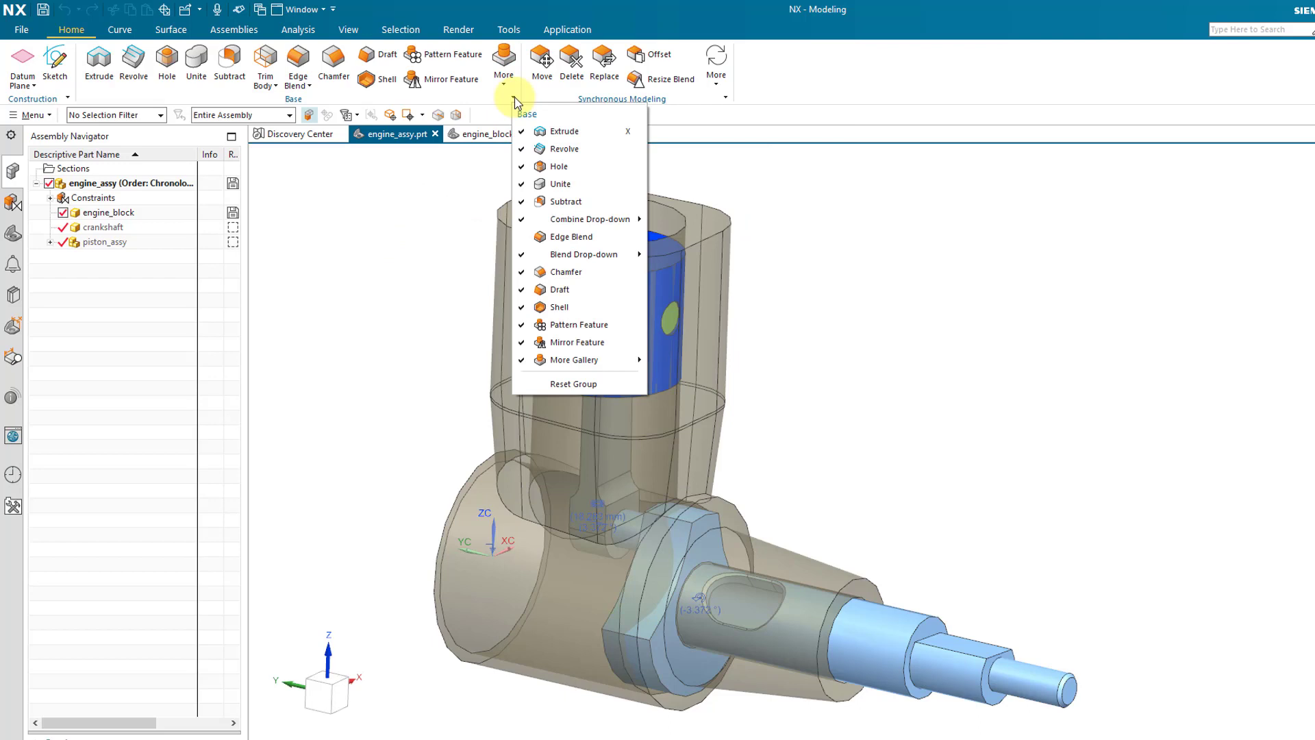
pyautogui.click(415, 190)
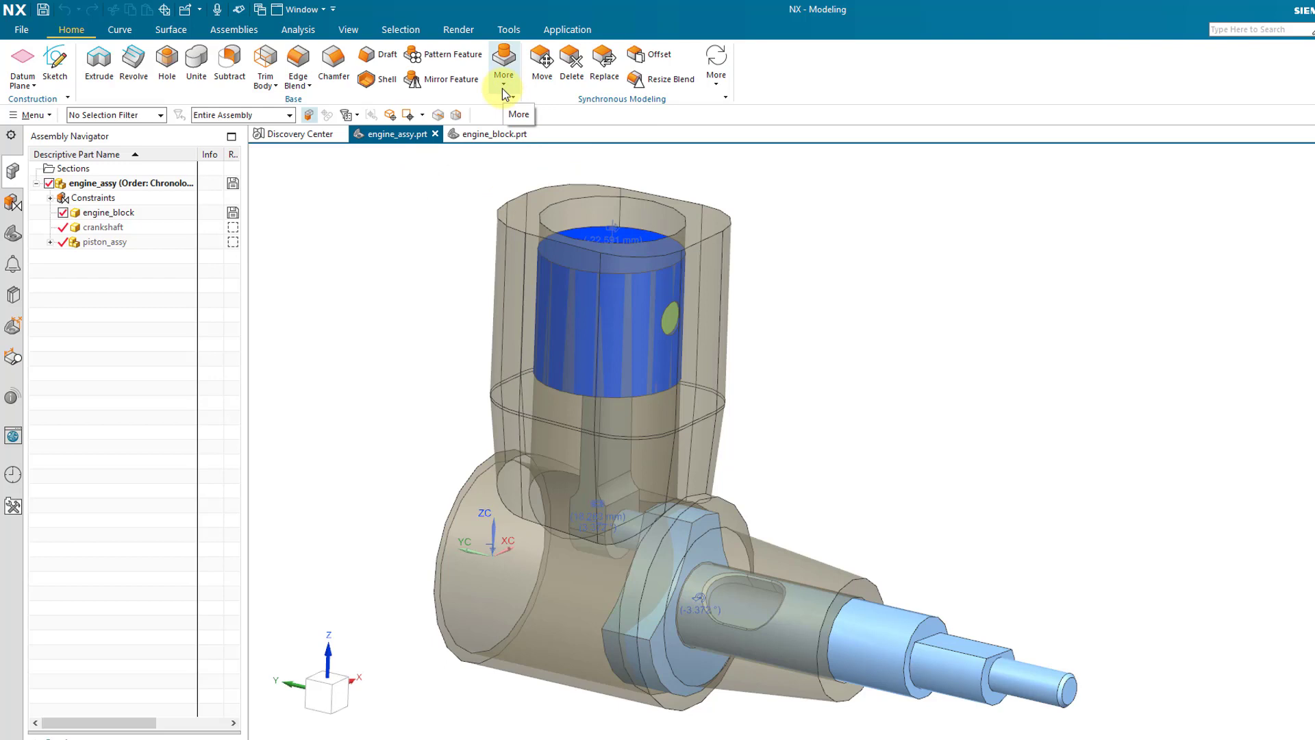
# Step: Look through the full command list for the Insert commands and the assembly component commands without starting any
pyautogui.click(39, 120)
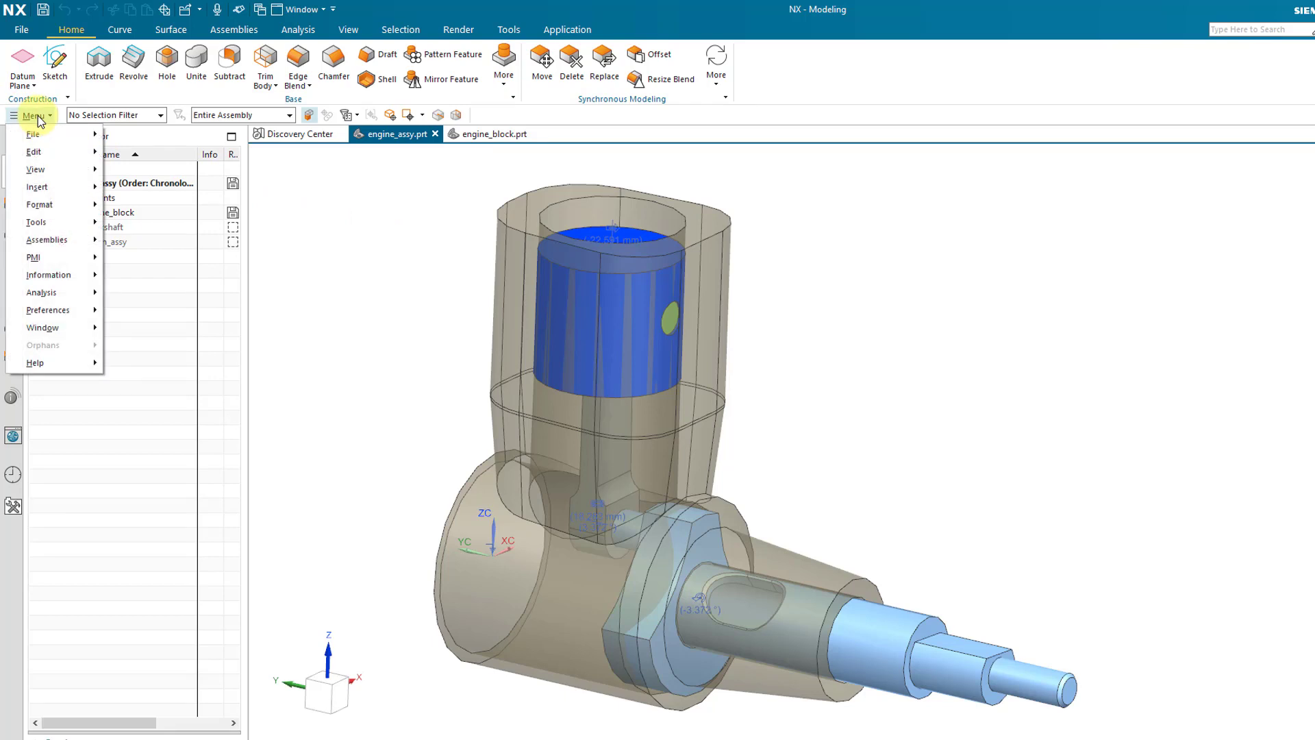
pyautogui.moveTo(58, 193)
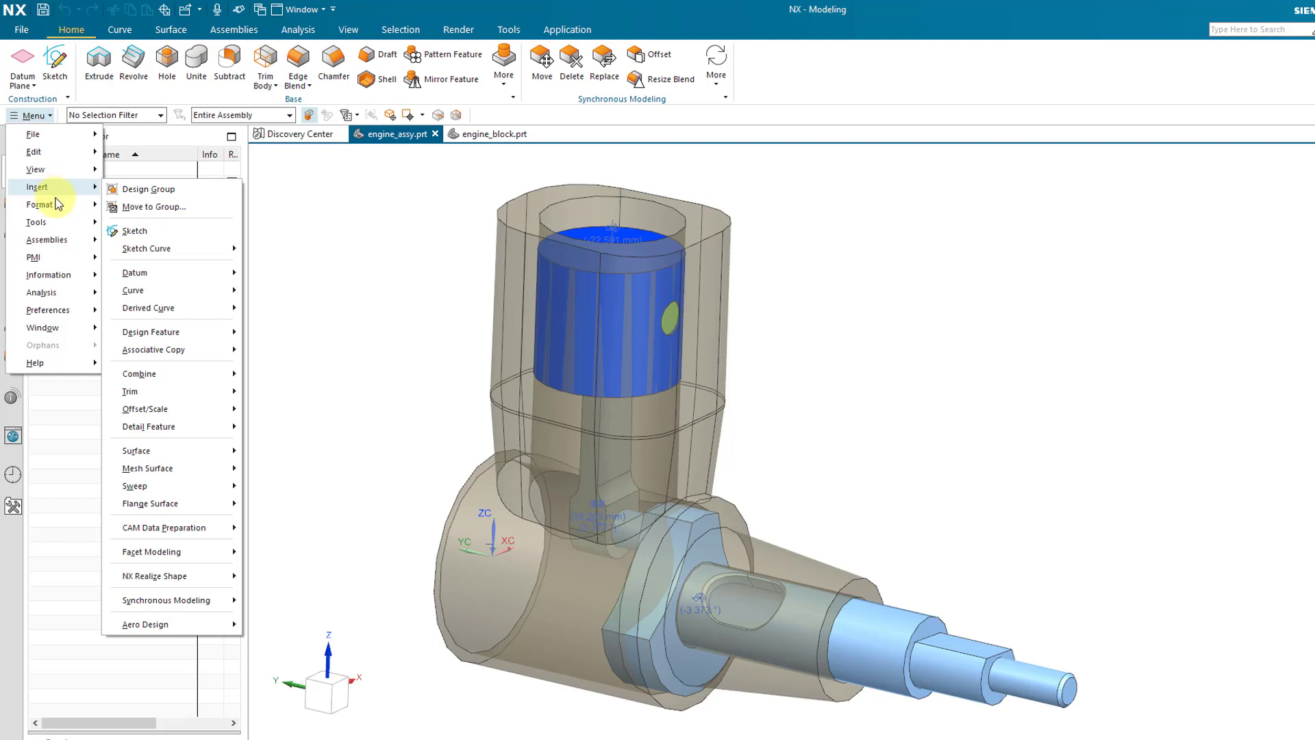
pyautogui.moveTo(60, 244)
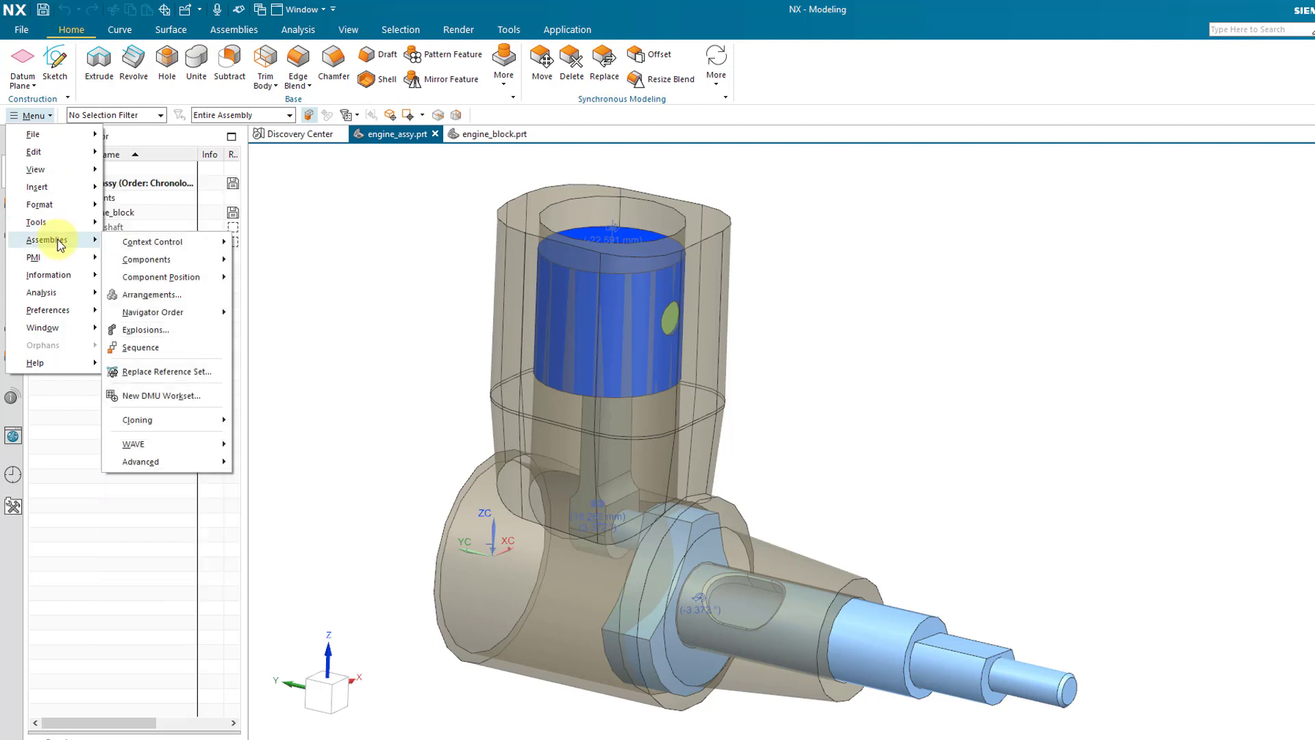
pyautogui.moveTo(149, 258)
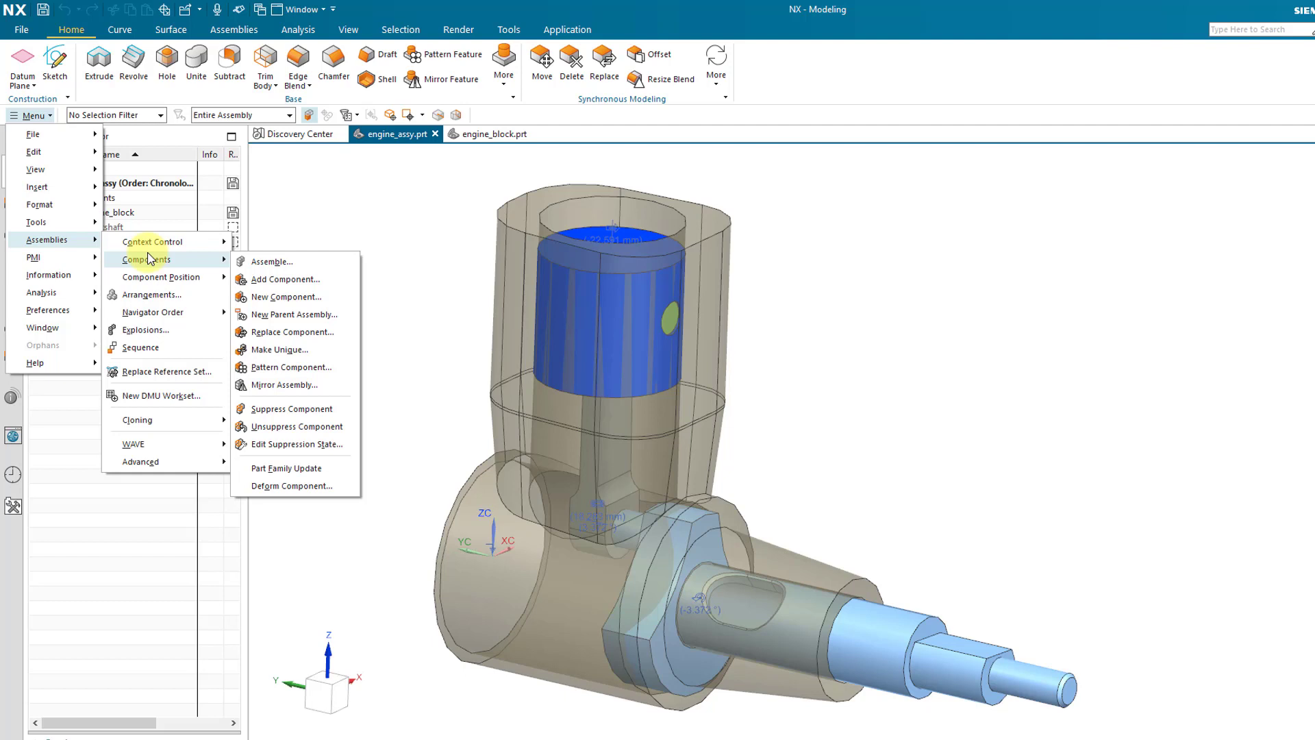
pyautogui.click(371, 195)
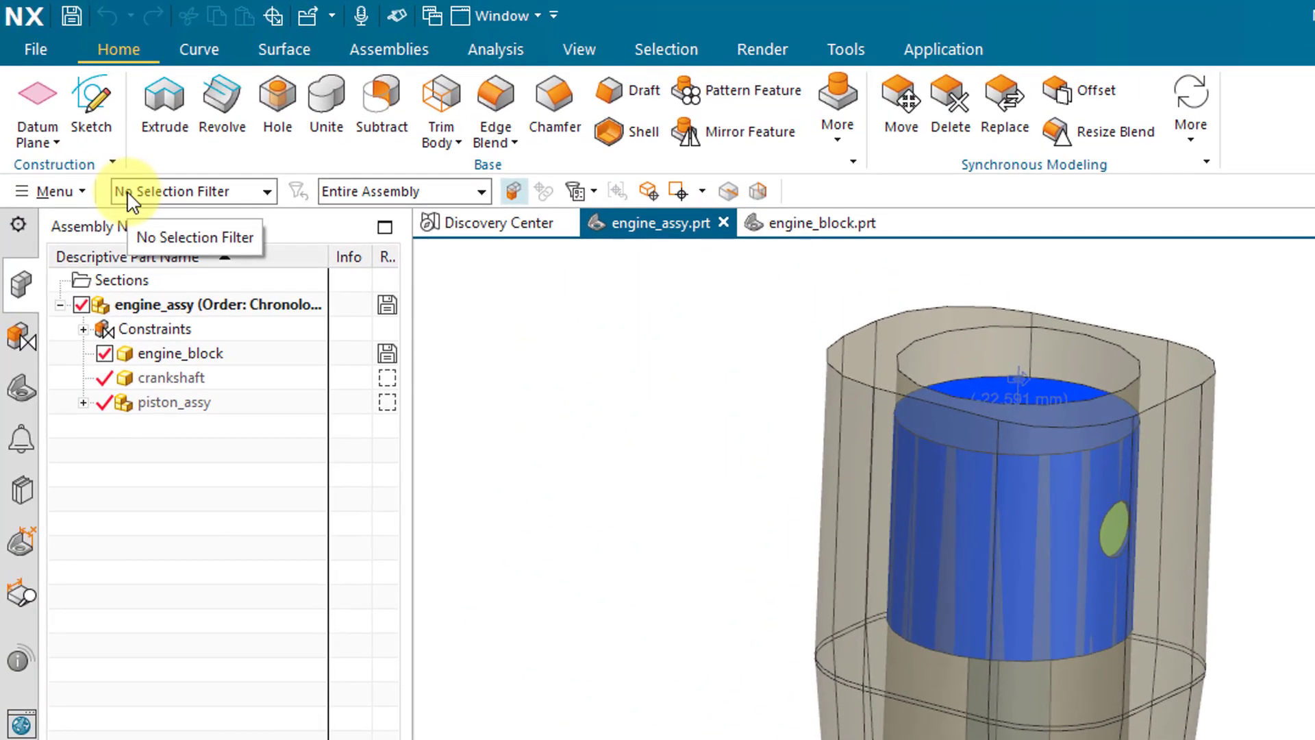
# Step: Examine the selection filter types and the selection scope options without changing either setting
pyautogui.click(268, 194)
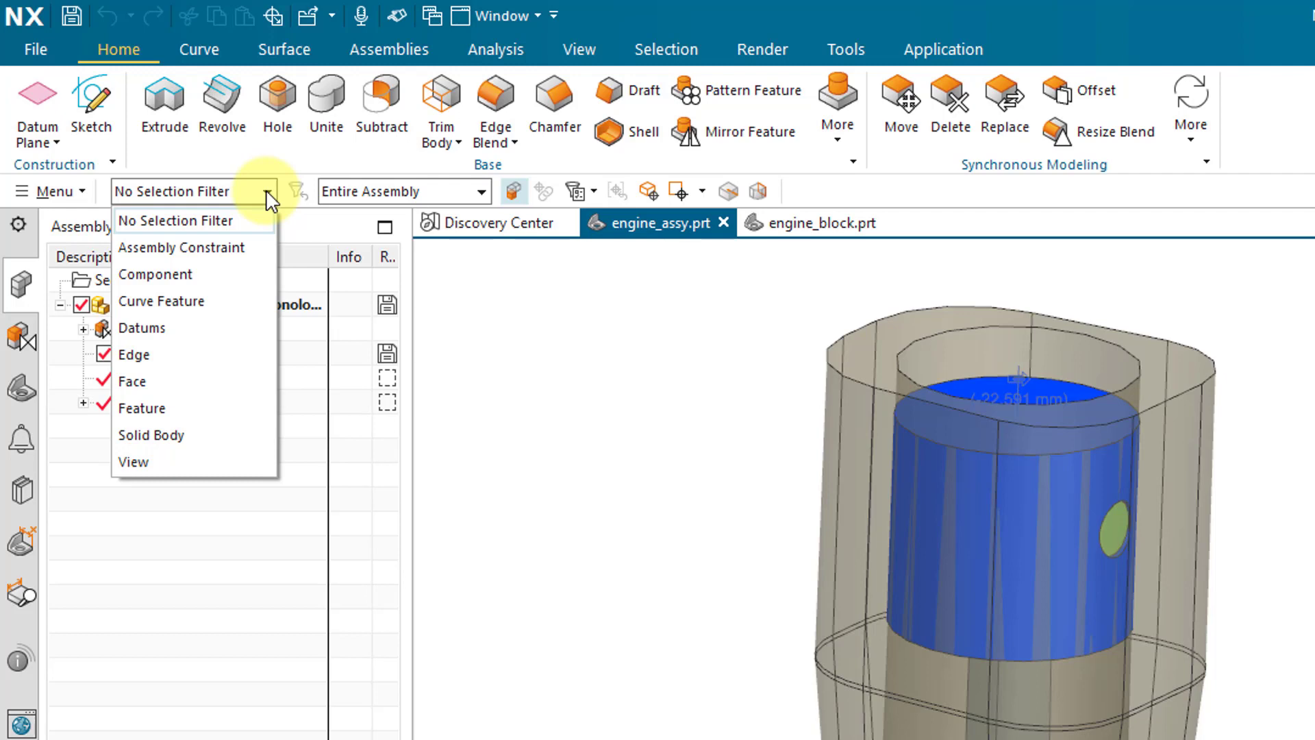
pyautogui.click(481, 194)
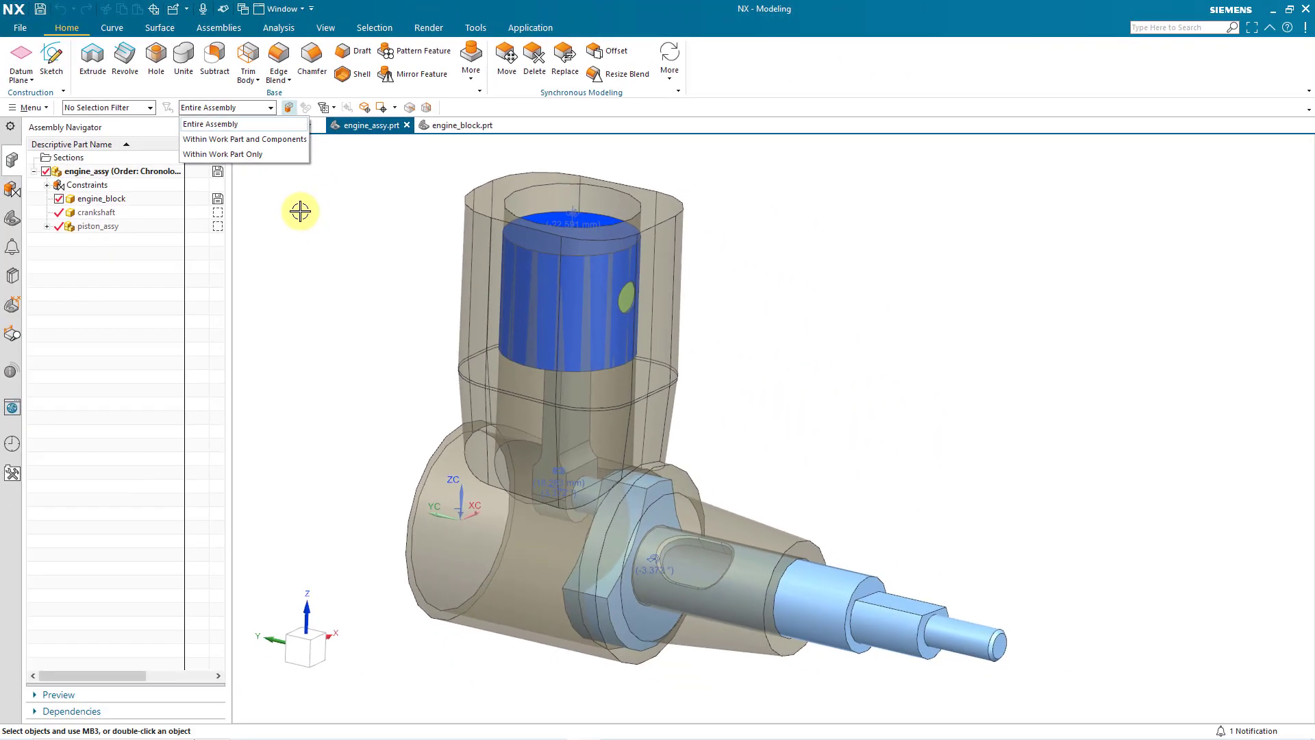
pyautogui.click(669, 536)
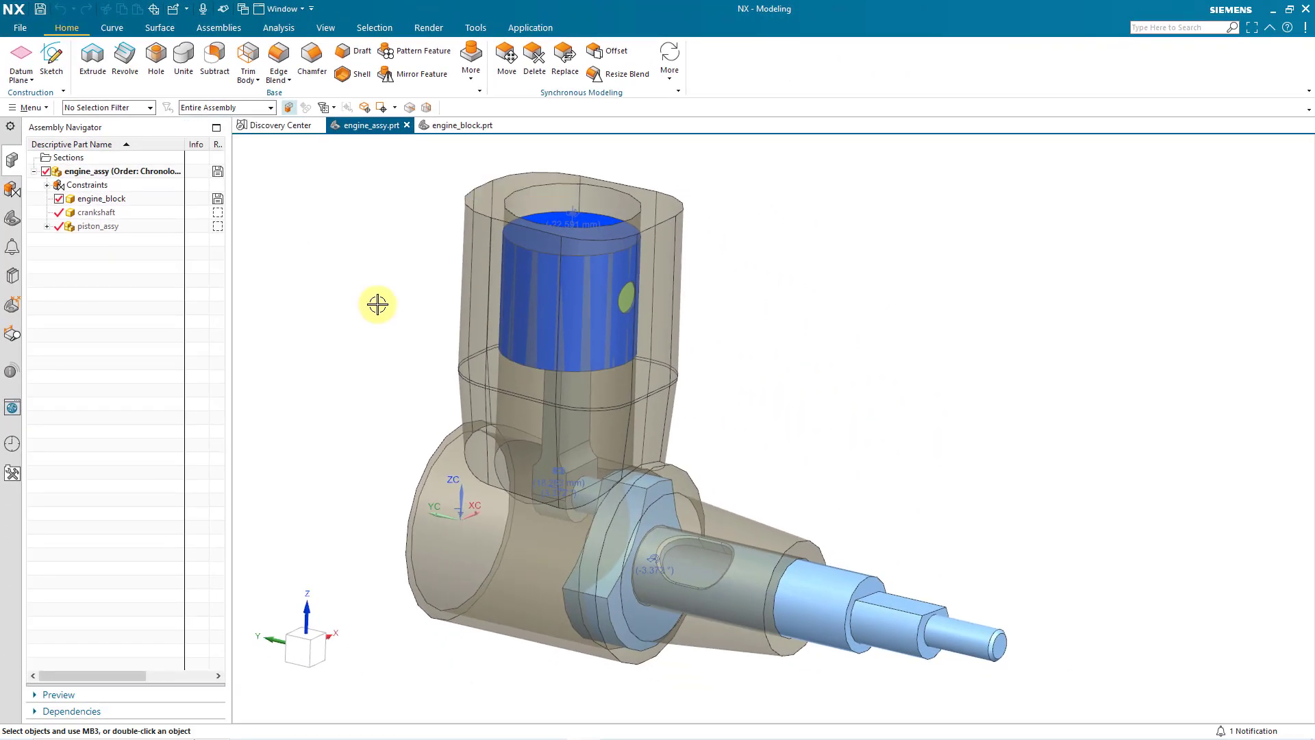
# Step: Examine the engine assembly from a rotated viewpoint, at closer and farther range and at a shifted position
pyautogui.moveTo(438, 309)
pyautogui.mouseDown(button='middle')
pyautogui.moveTo(414, 316)
pyautogui.moveTo(461, 306)
pyautogui.moveTo(268, 294)
pyautogui.moveTo(479, 285)
pyautogui.moveTo(435, 321)
pyautogui.mouseUp(button='middle')
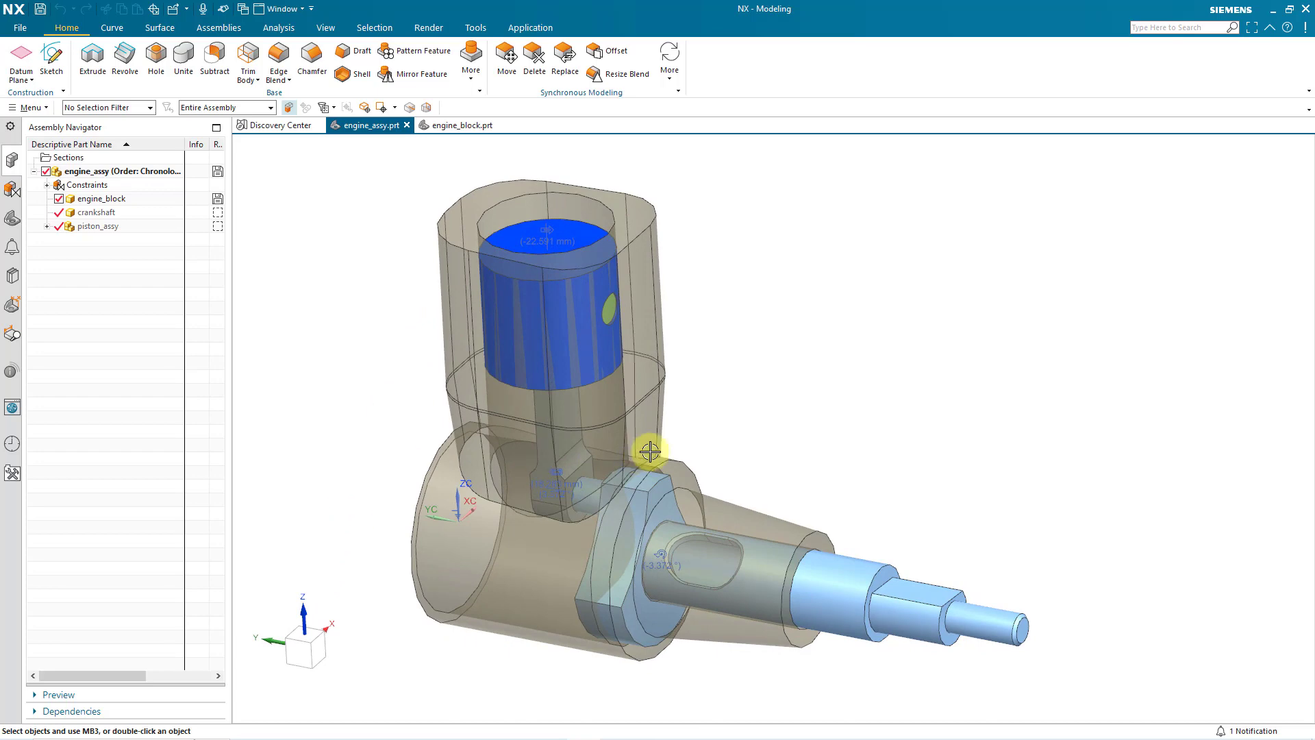
pyautogui.scroll(3, 715, 418)
pyautogui.scroll(-5, 713, 420)
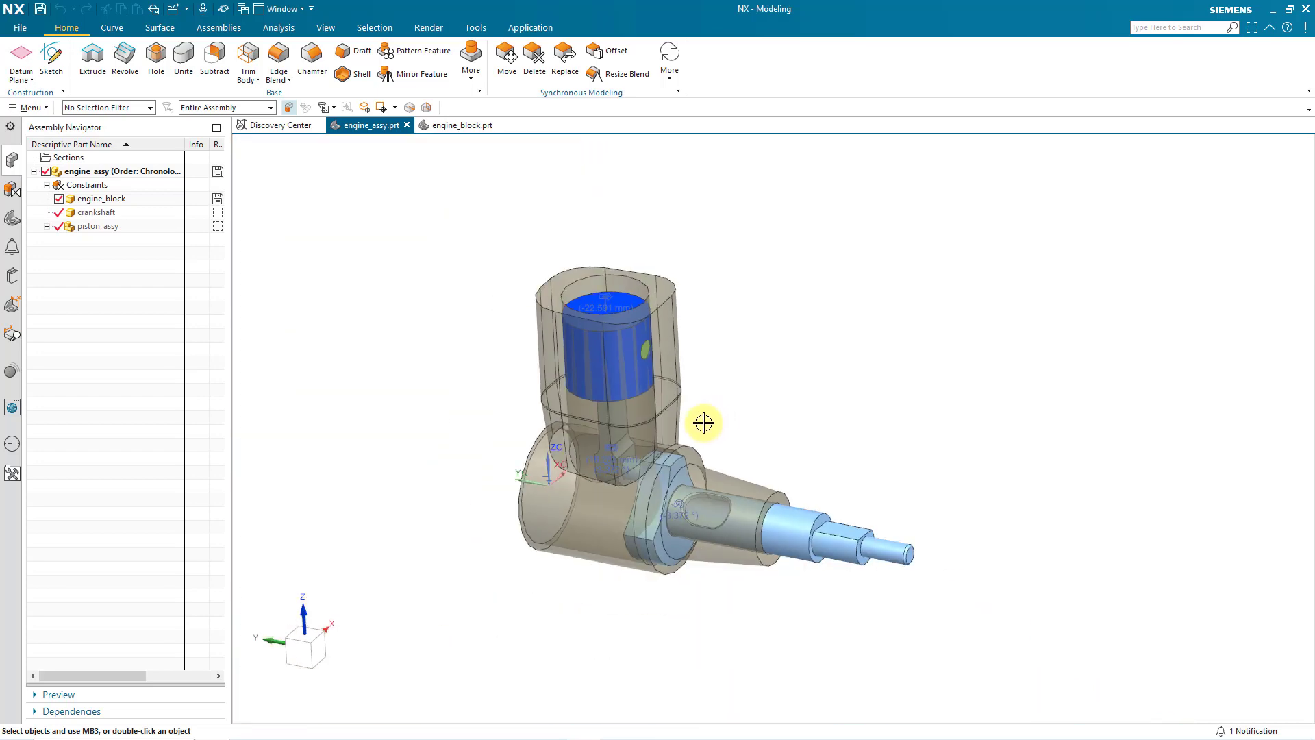
pyautogui.scroll(3, 703, 423)
pyautogui.scroll(-4, 676, 434)
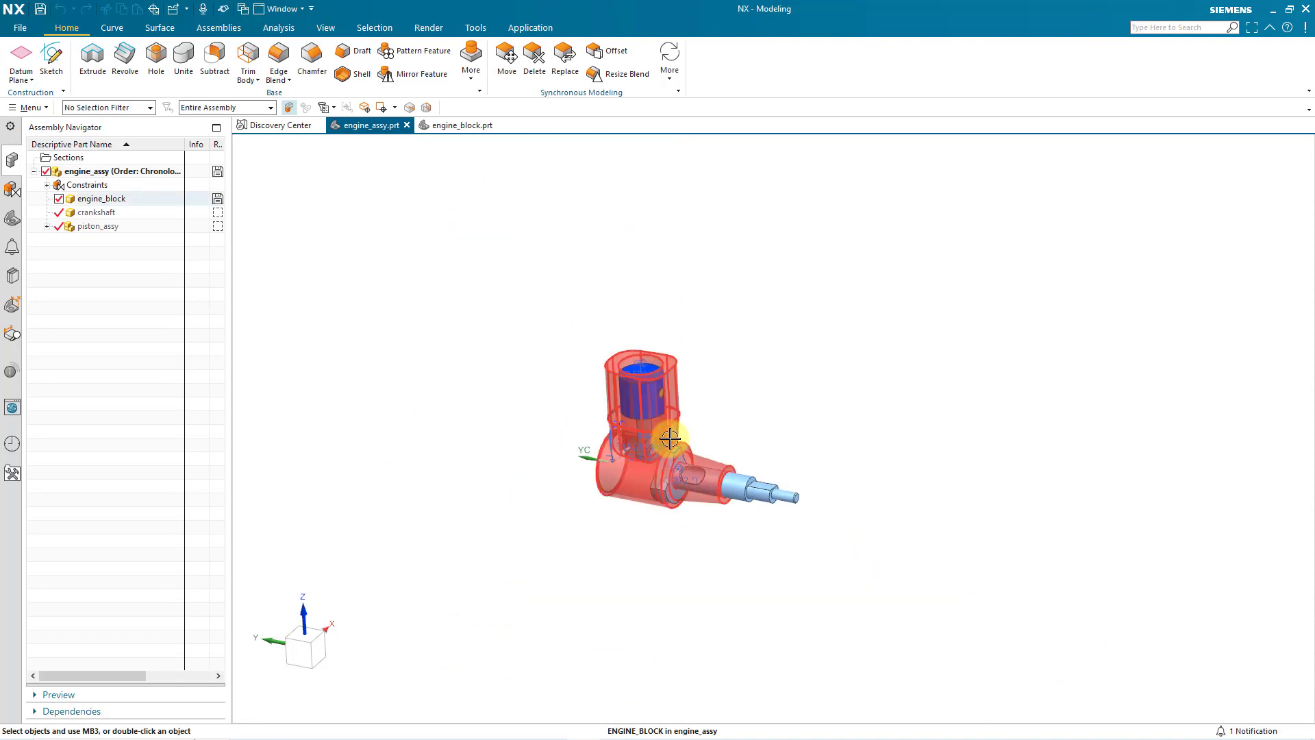
pyautogui.scroll(5, 670, 440)
pyautogui.scroll(-2, 766, 416)
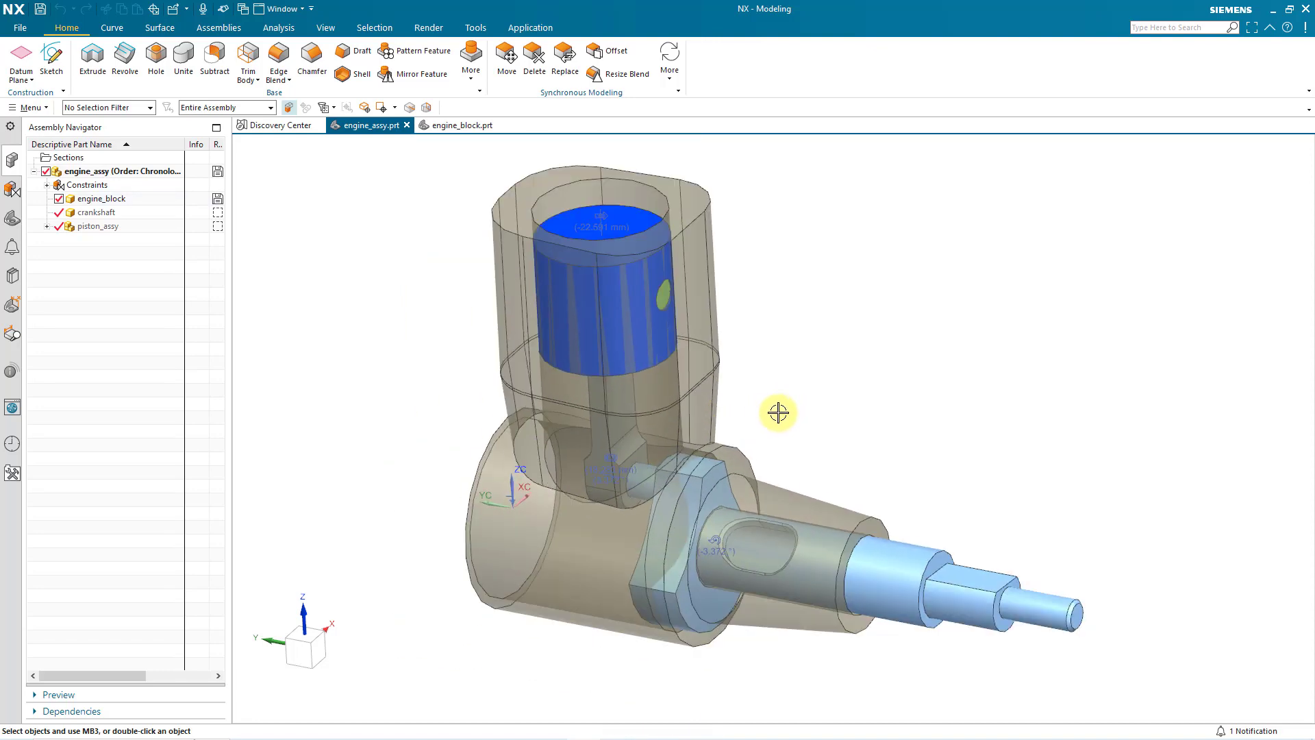
pyautogui.keyDown('shift'); pyautogui.moveTo(802, 426); pyautogui.dragTo(737, 526, button='middle'); pyautogui.keyUp('shift')
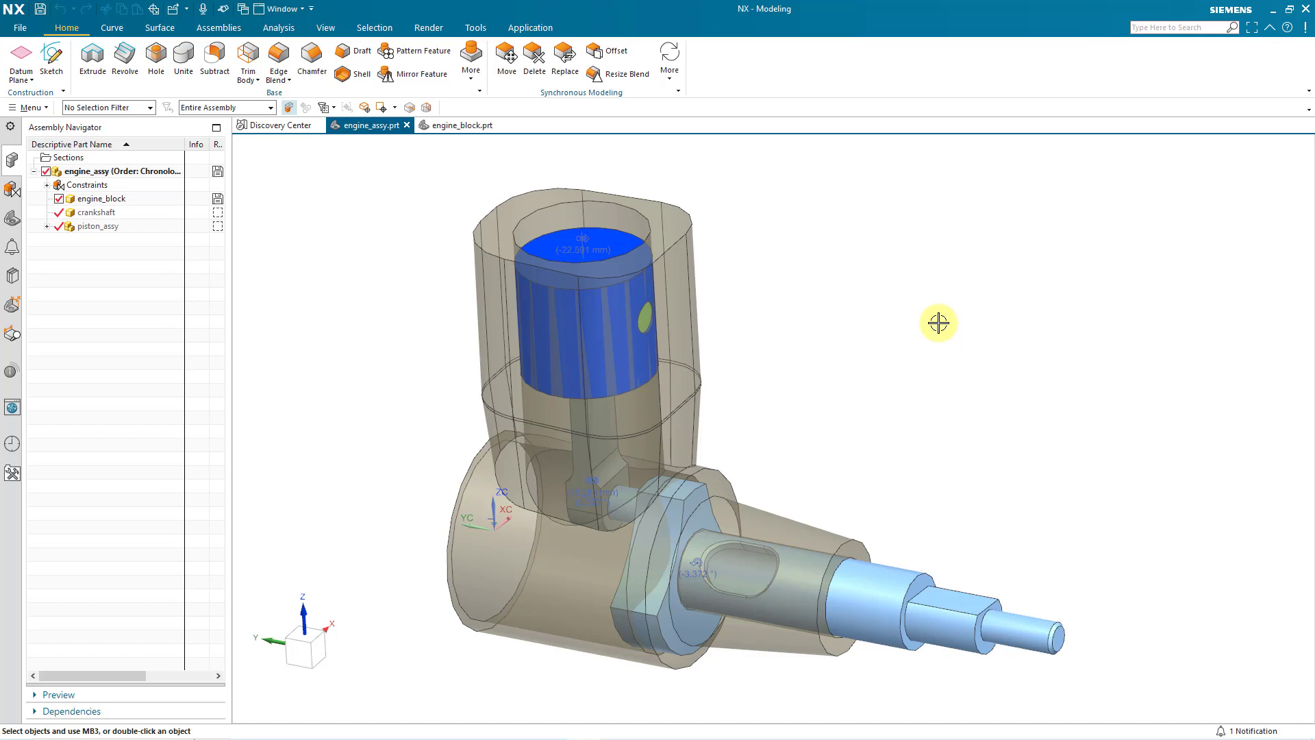
# Step: Select and deselect the engine block, and view the Revolve settings from the radial shortcuts without creating a feature
pyautogui.click(657, 372)
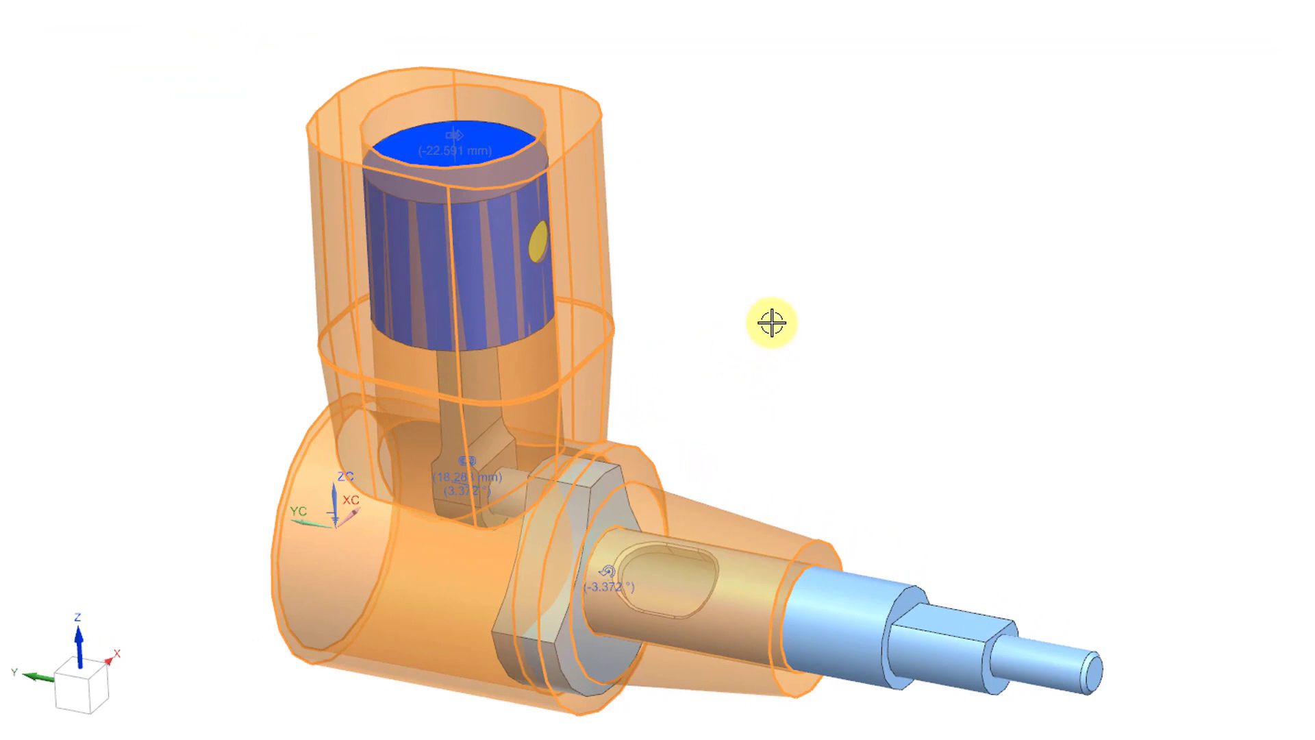
pyautogui.press('Escape')
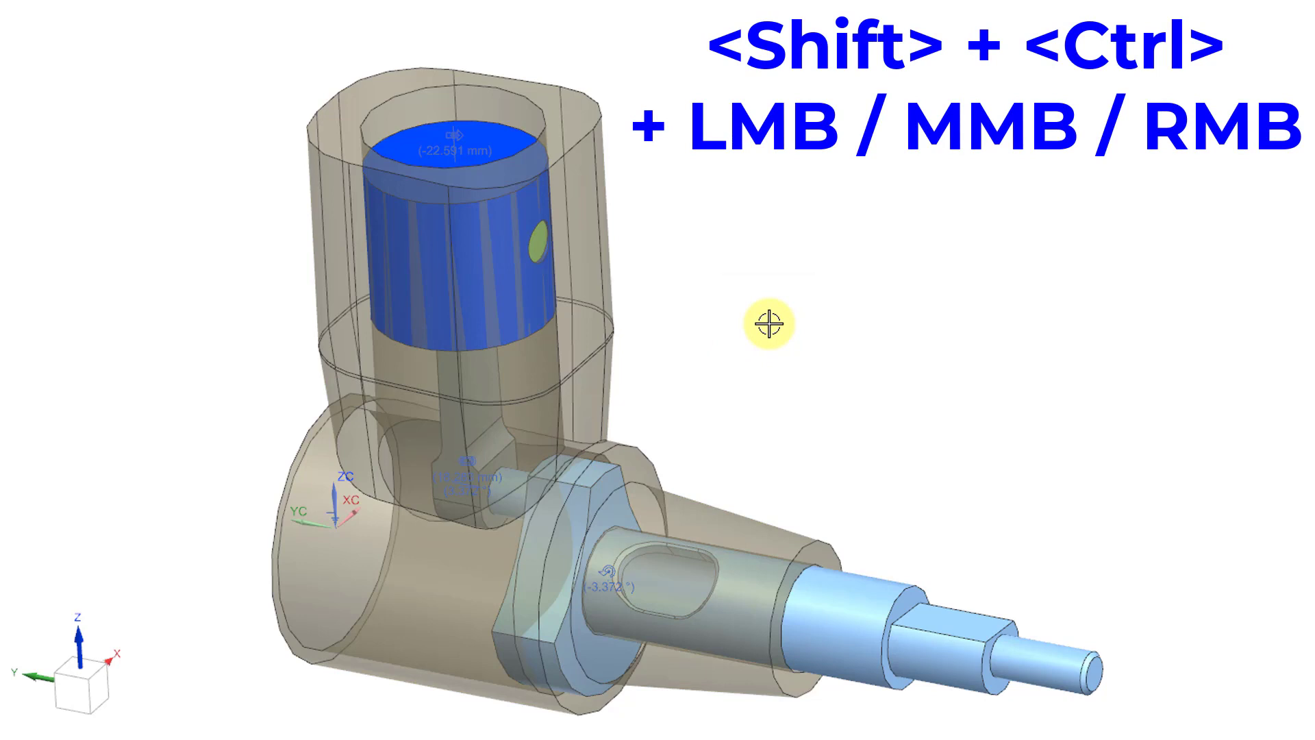
pyautogui.keyDown('ctrl'); pyautogui.keyDown('shift'); pyautogui.rightClick(768, 323); pyautogui.keyUp('shift'); pyautogui.keyUp('ctrl')
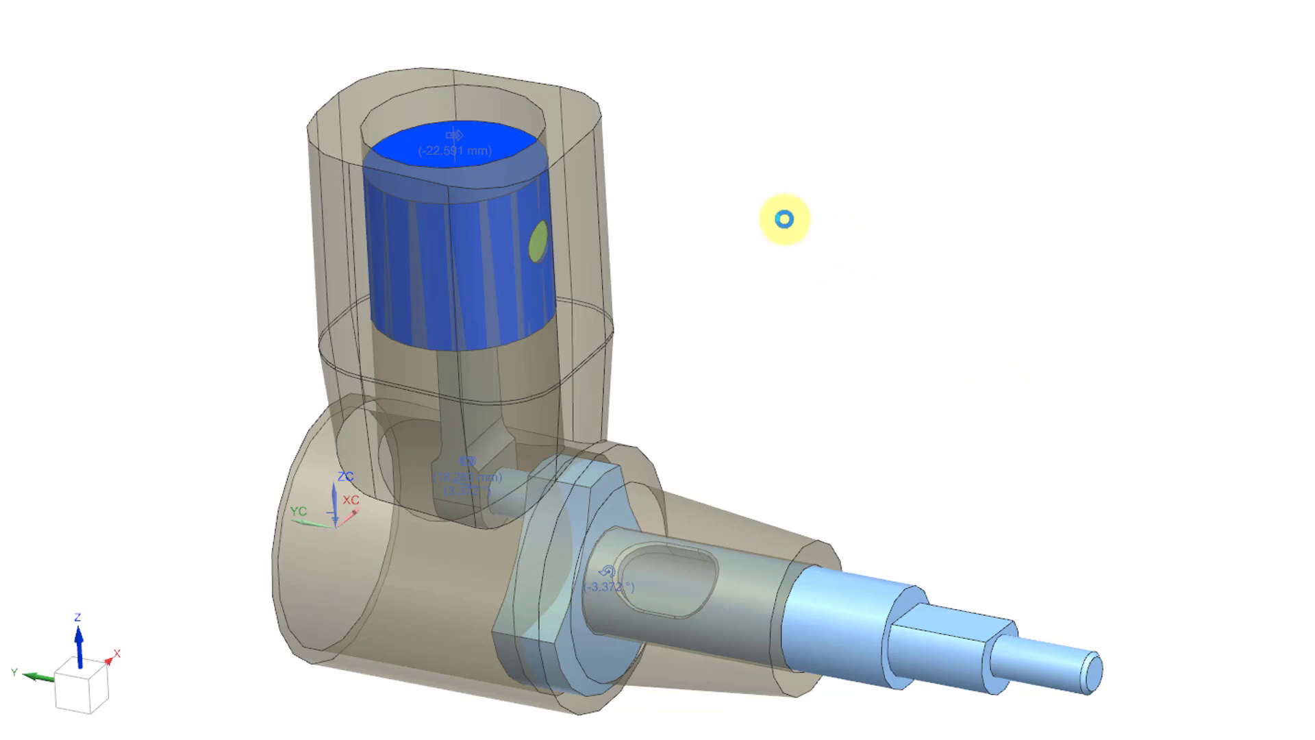
pyautogui.press('r')
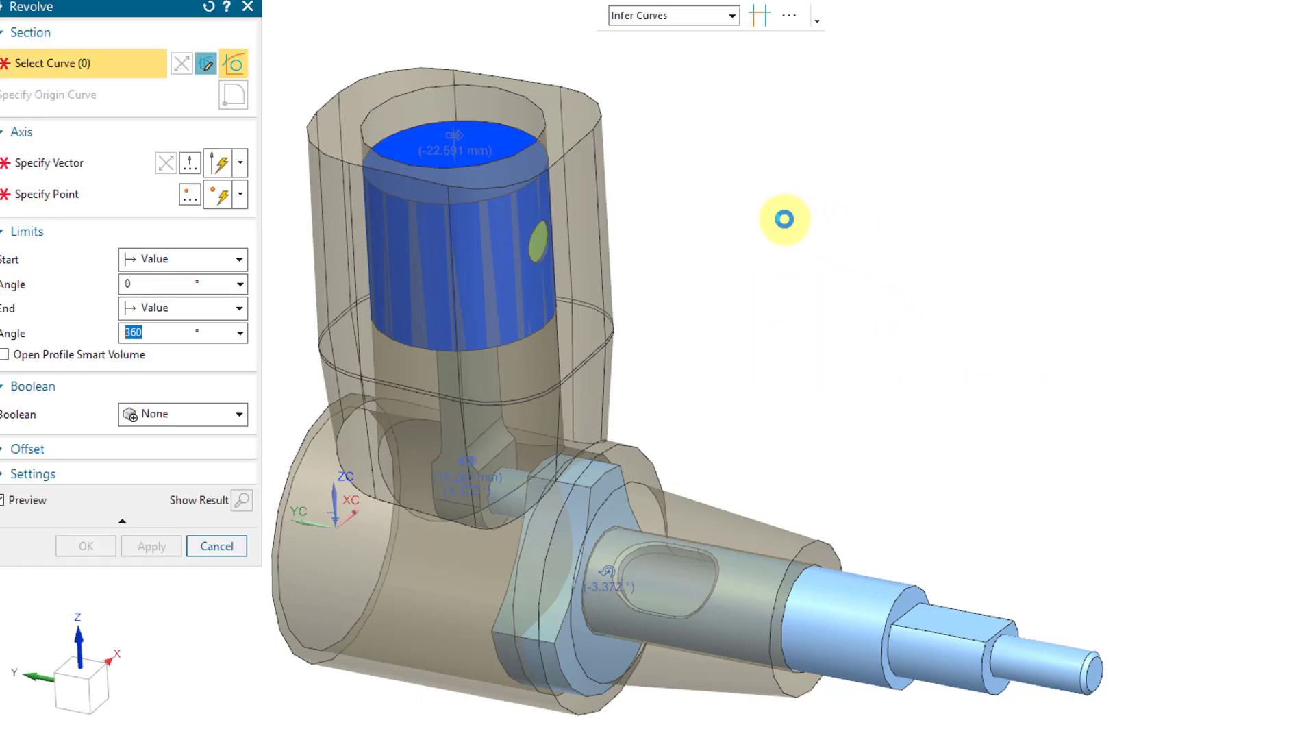
pyautogui.click(248, 8)
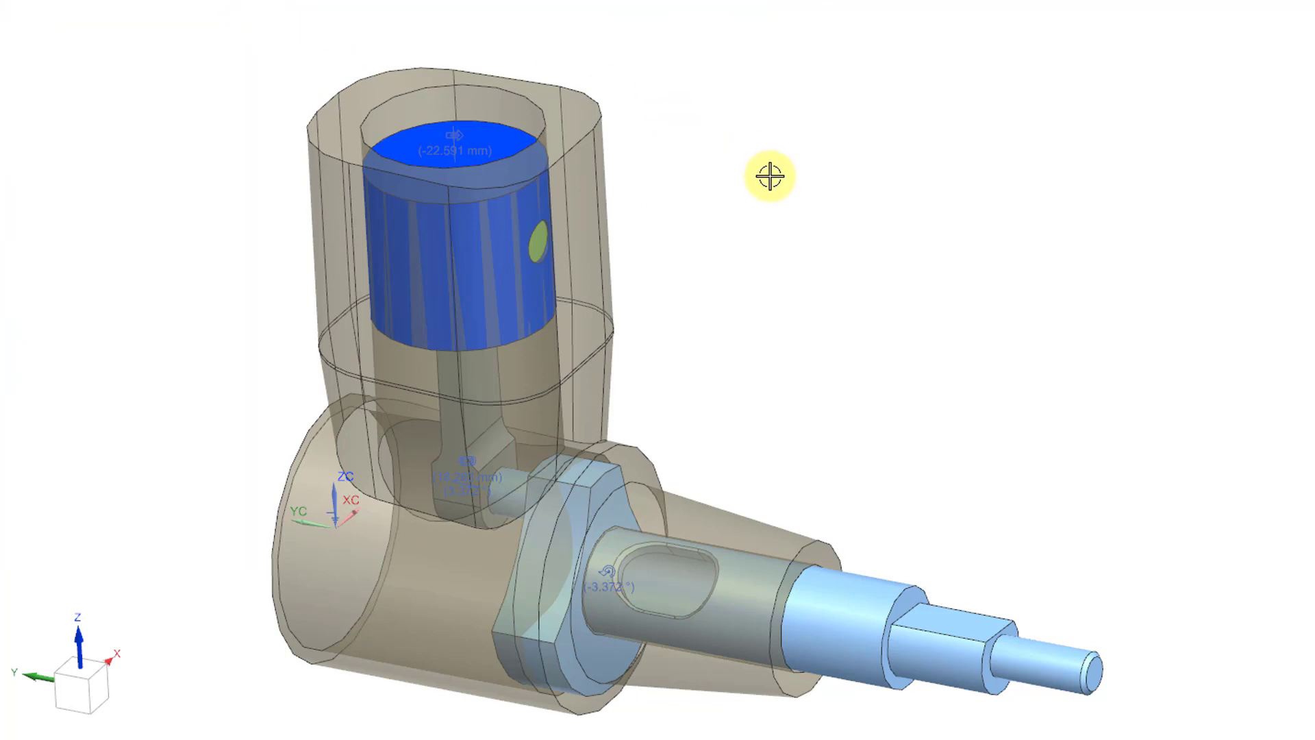
# Step: Look through the radial synchronous modeling commands and view the Pull Face settings without moving any face
pyautogui.click(756, 186)
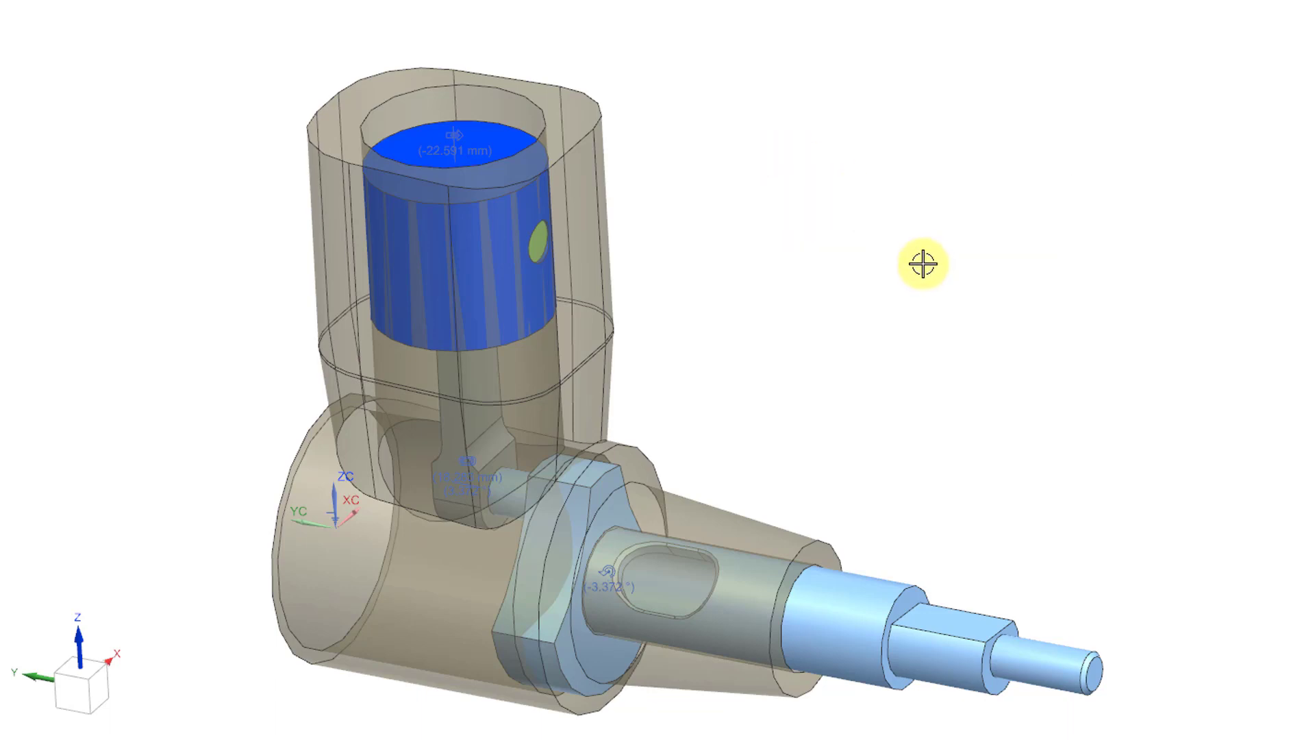
pyautogui.rightClick(924, 264)
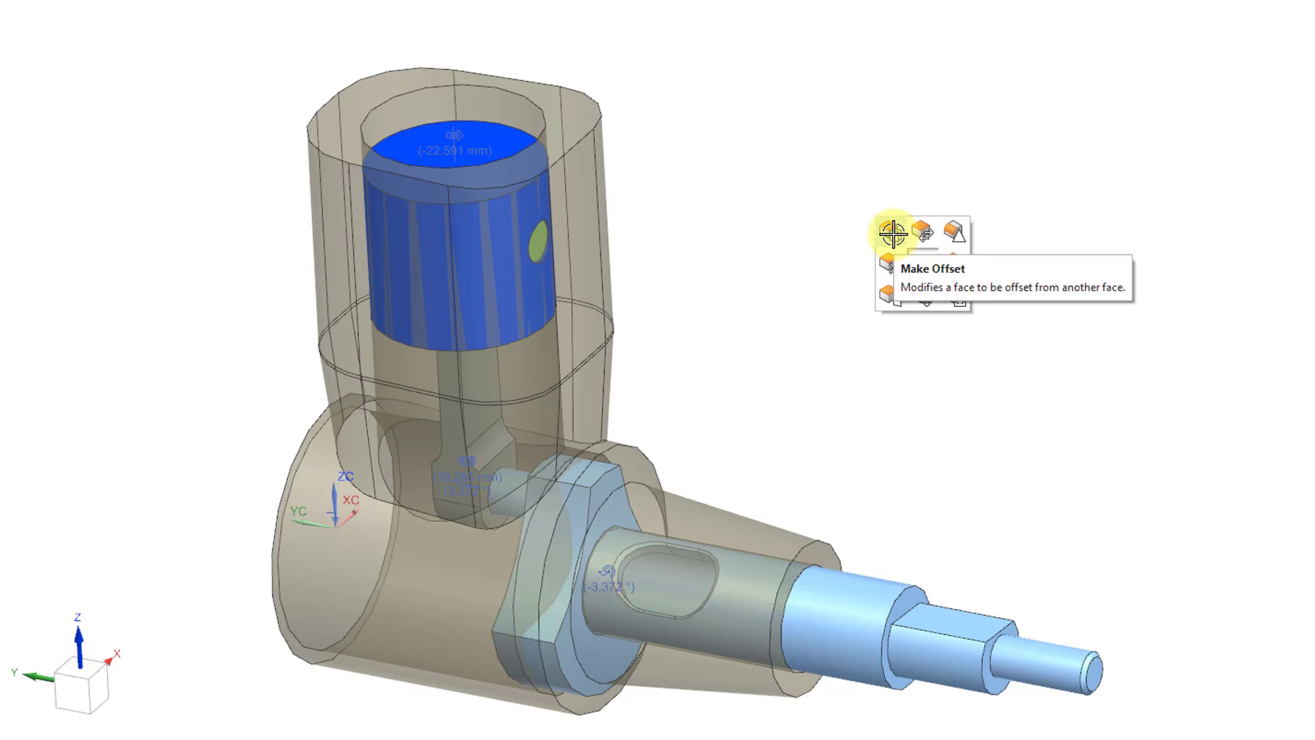
pyautogui.click(936, 230)
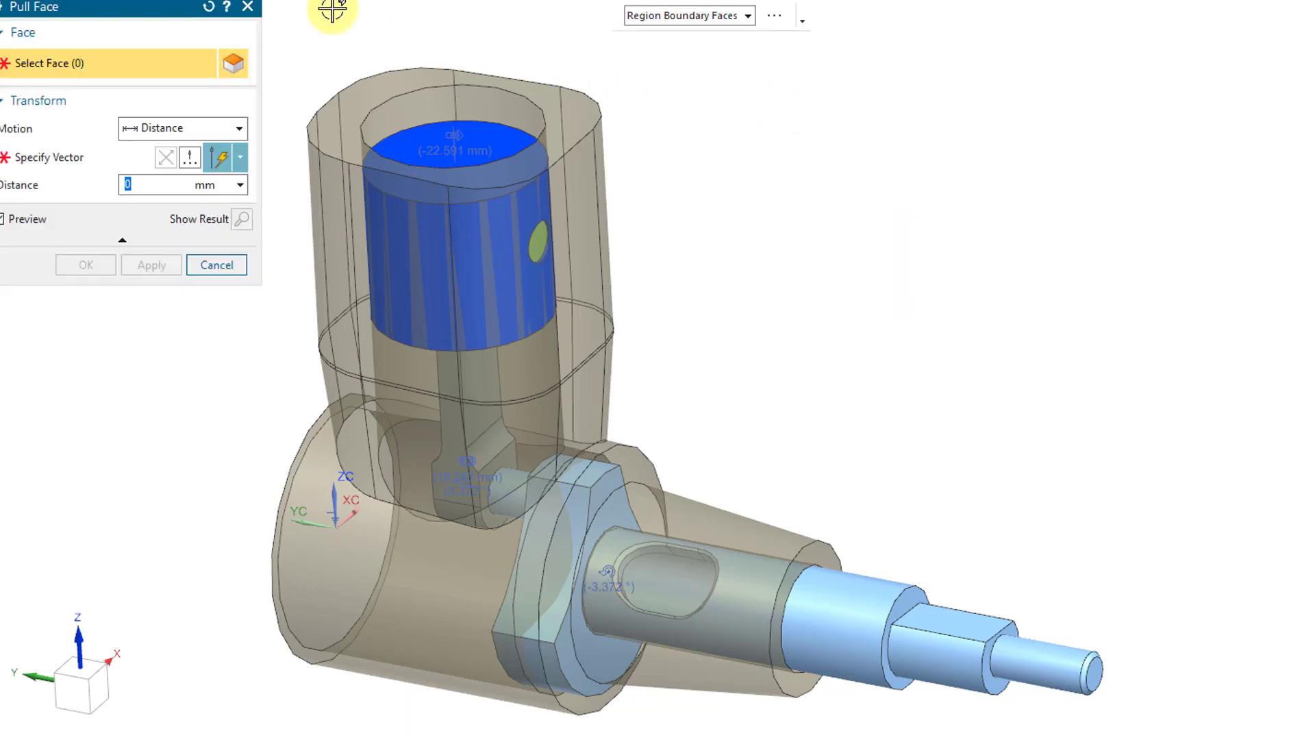
pyautogui.click(248, 9)
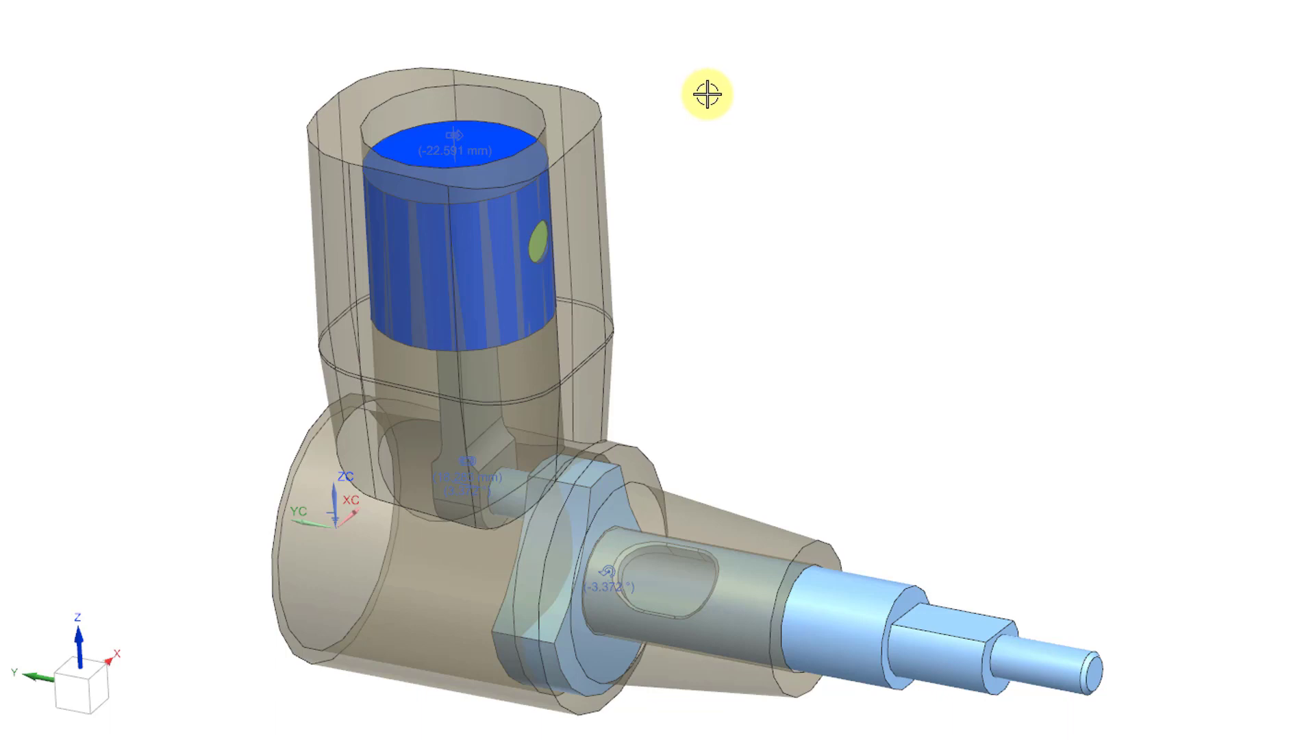
pyautogui.rightClick(707, 95)
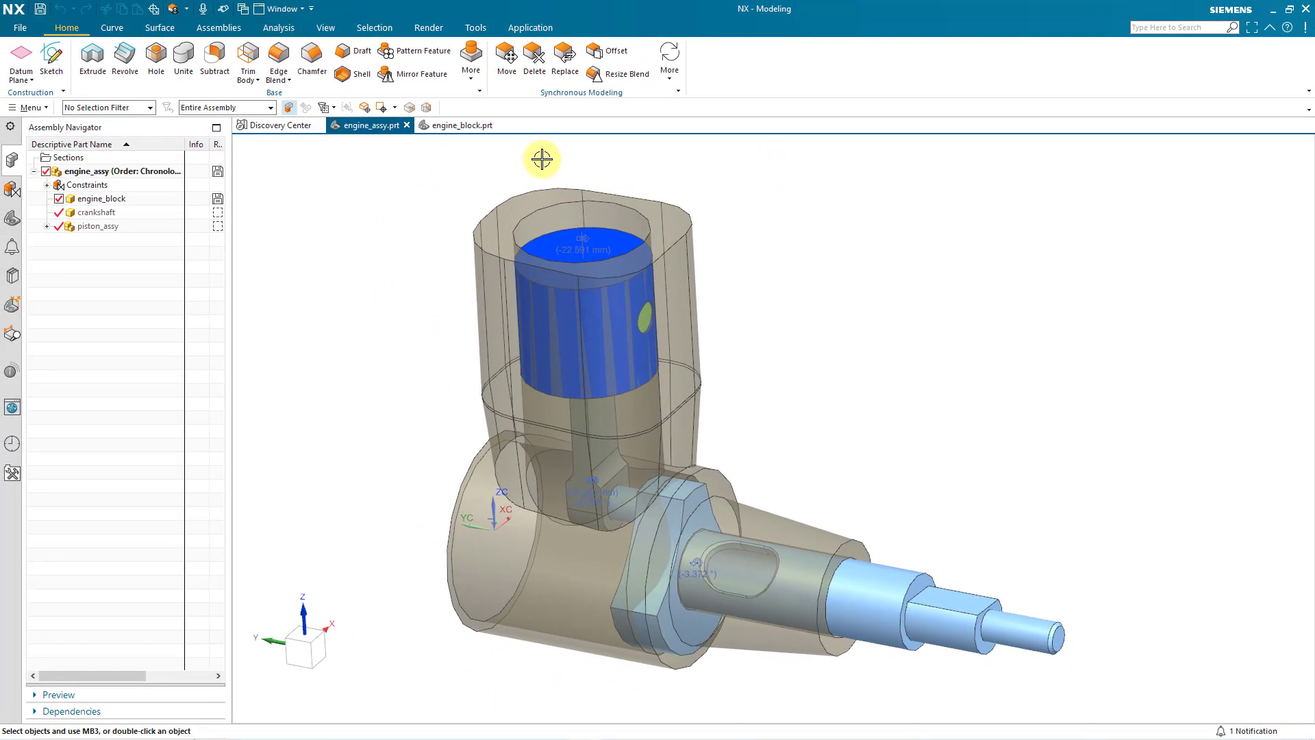
pyautogui.click(289, 108)
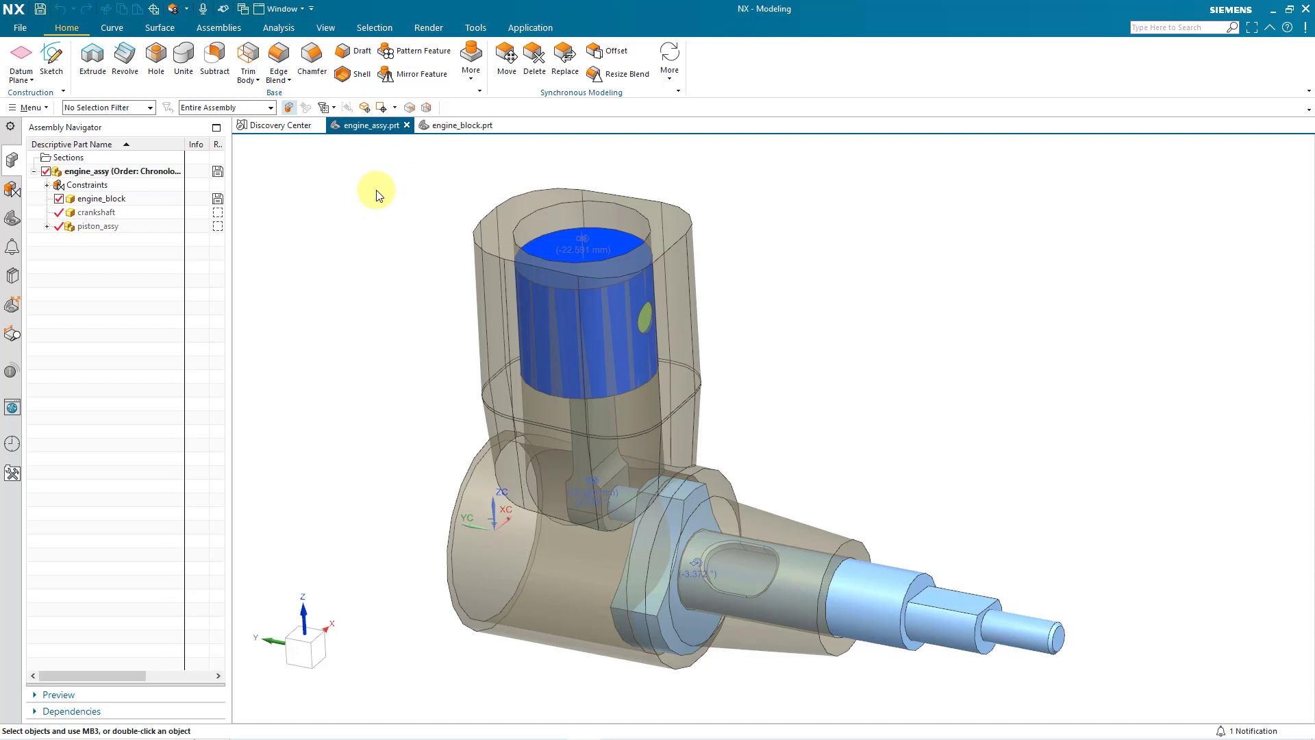
# Step: In engine_block.prt, start an Extrude on the block's upper planar face and sketch a circle about 60 mm in diameter beside the face
pyautogui.click(460, 130)
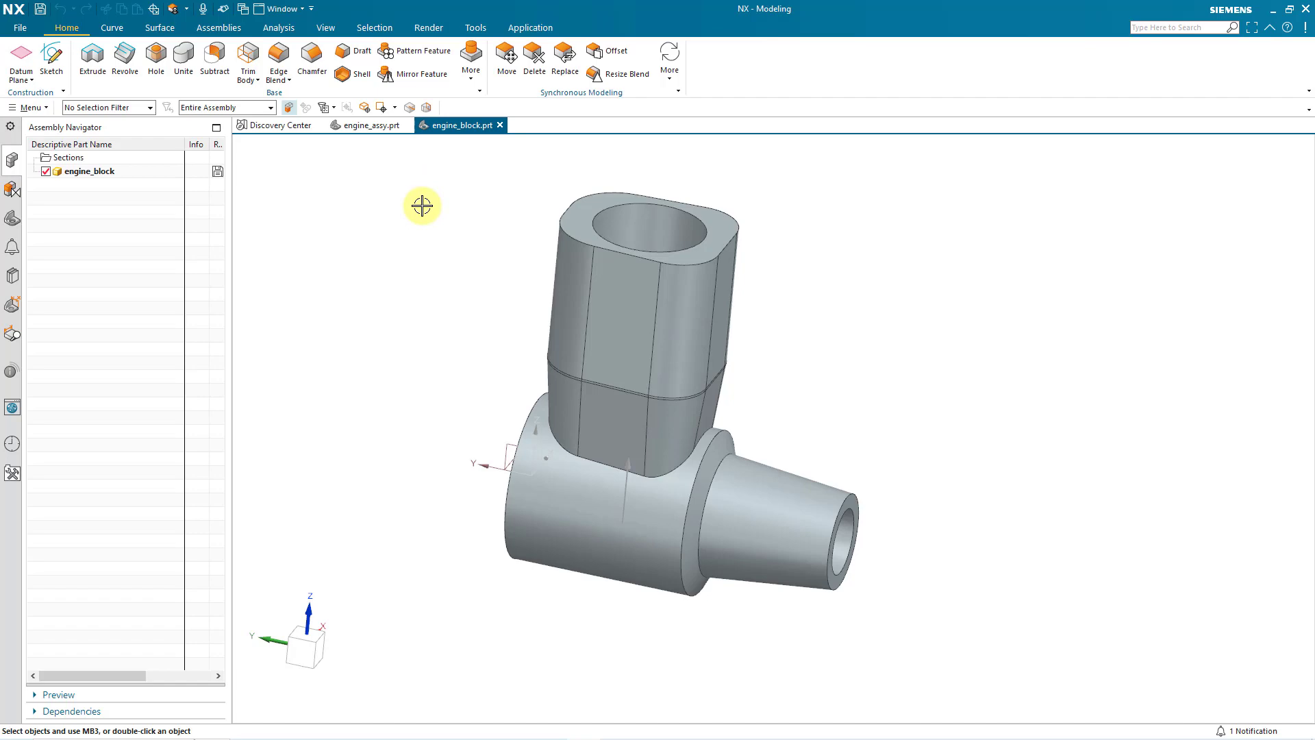
pyautogui.click(92, 54)
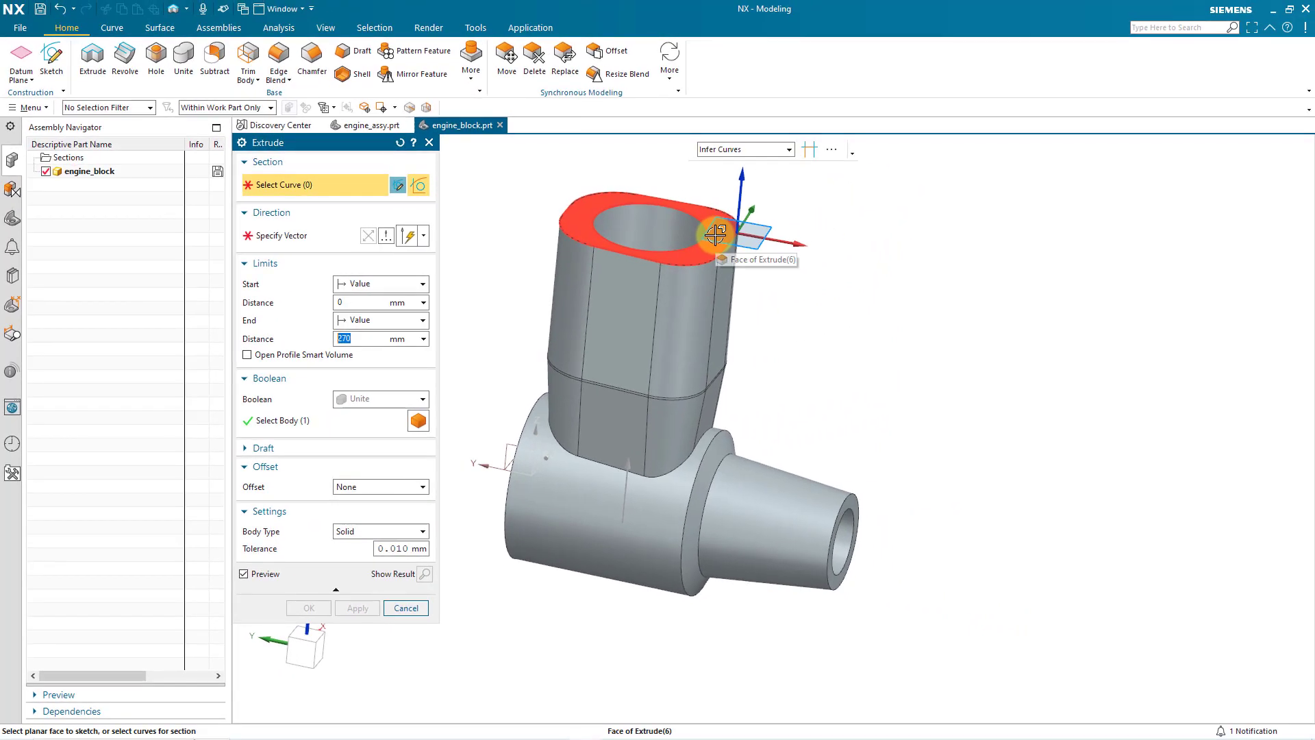
pyautogui.click(716, 234)
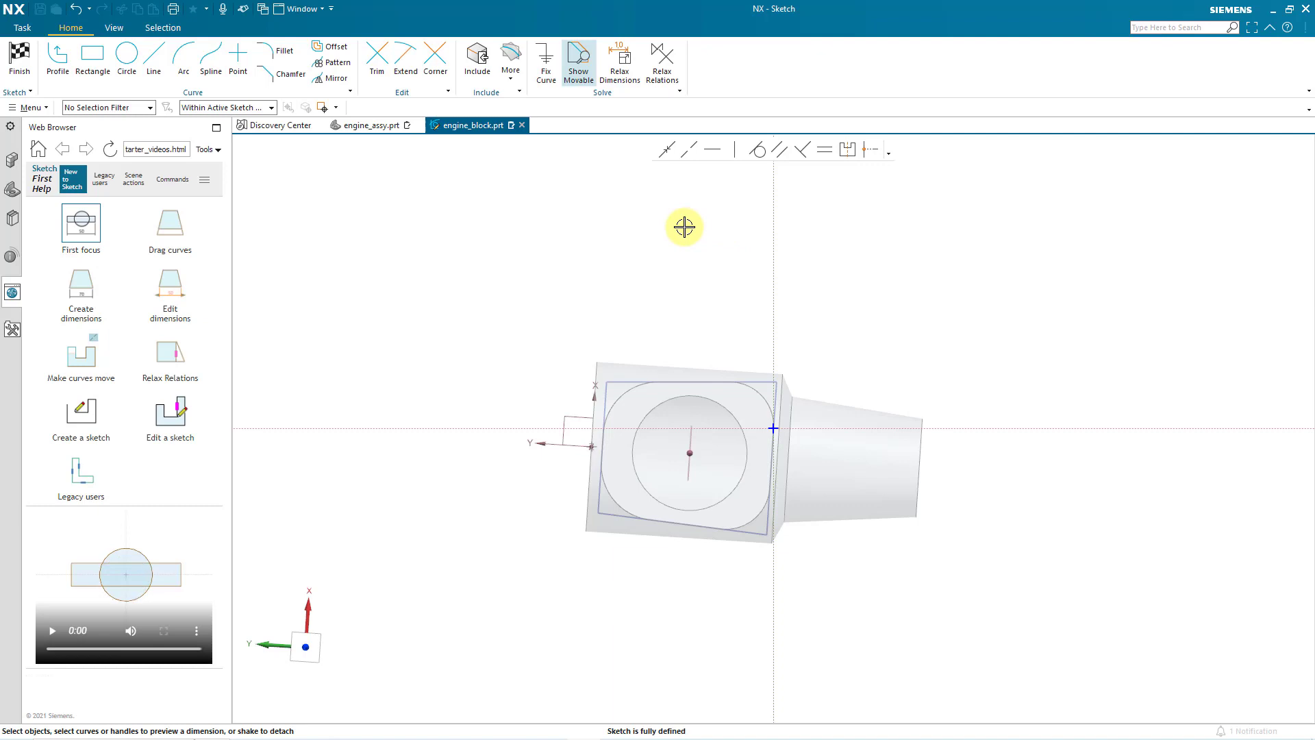
pyautogui.click(134, 66)
pyautogui.click(674, 292)
pyautogui.click(670, 323)
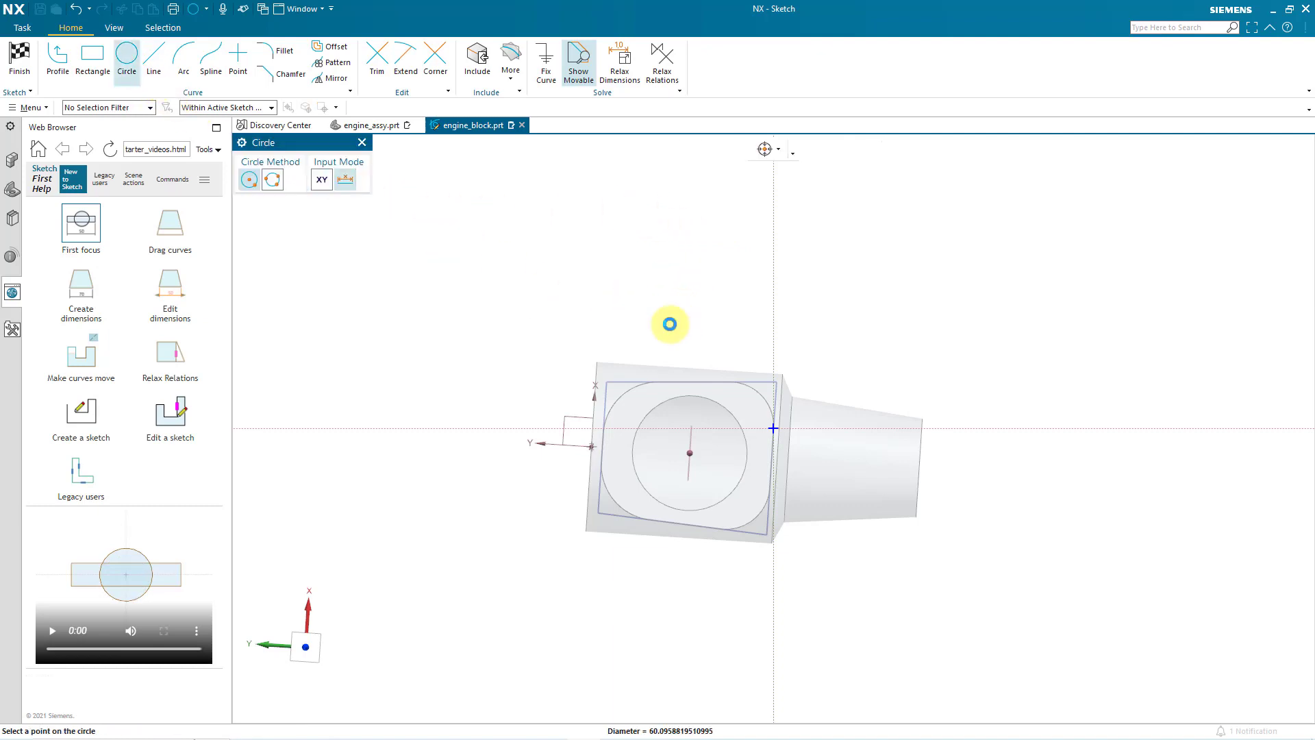
pyautogui.click(19, 58)
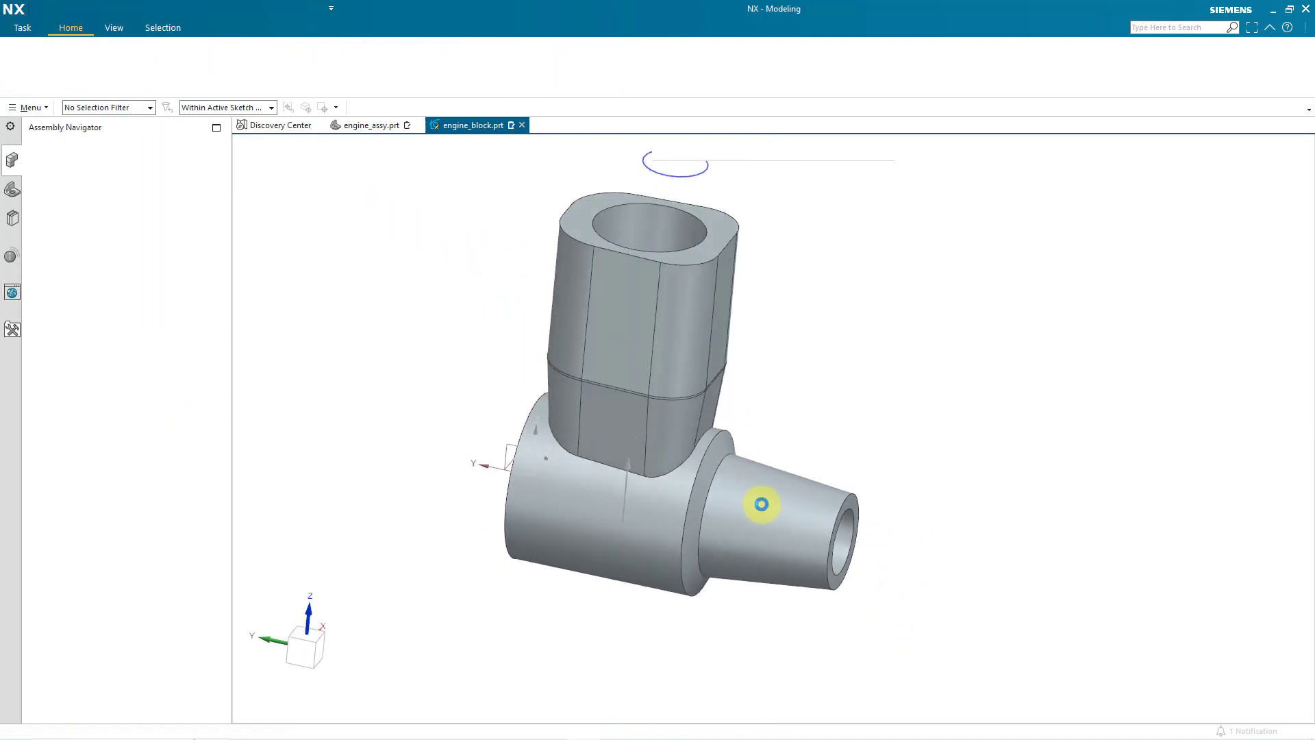
# Step: Examine the circle's Extrude preview and face selection options, and cancel the Extrude while keeping the sketch
pyautogui.press('x')
pyautogui.scroll(-1, 719, 441)
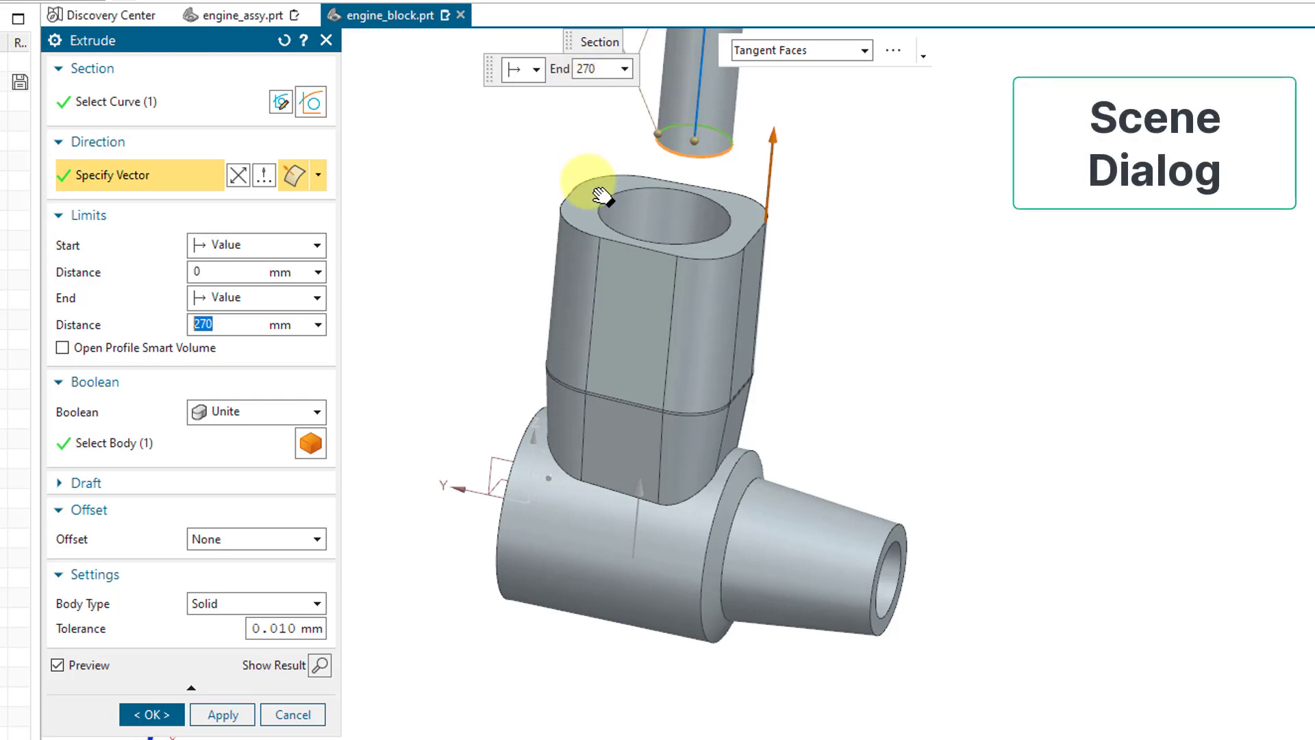
pyautogui.keyDown('shift'); pyautogui.moveTo(590, 196); pyautogui.dragTo(595, 322, button='middle'); pyautogui.keyUp('shift')
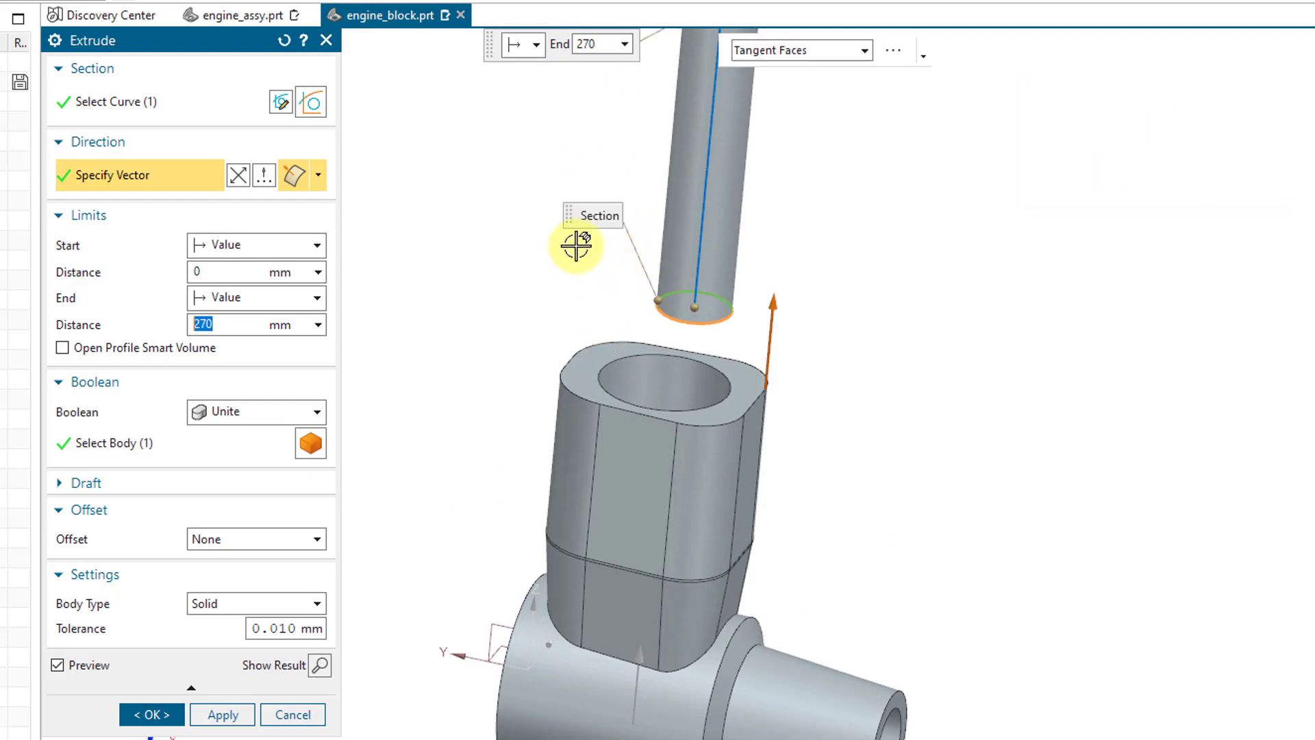
pyautogui.keyDown('shift'); pyautogui.moveTo(582, 257); pyautogui.dragTo(590, 305, button='middle'); pyautogui.keyUp('shift')
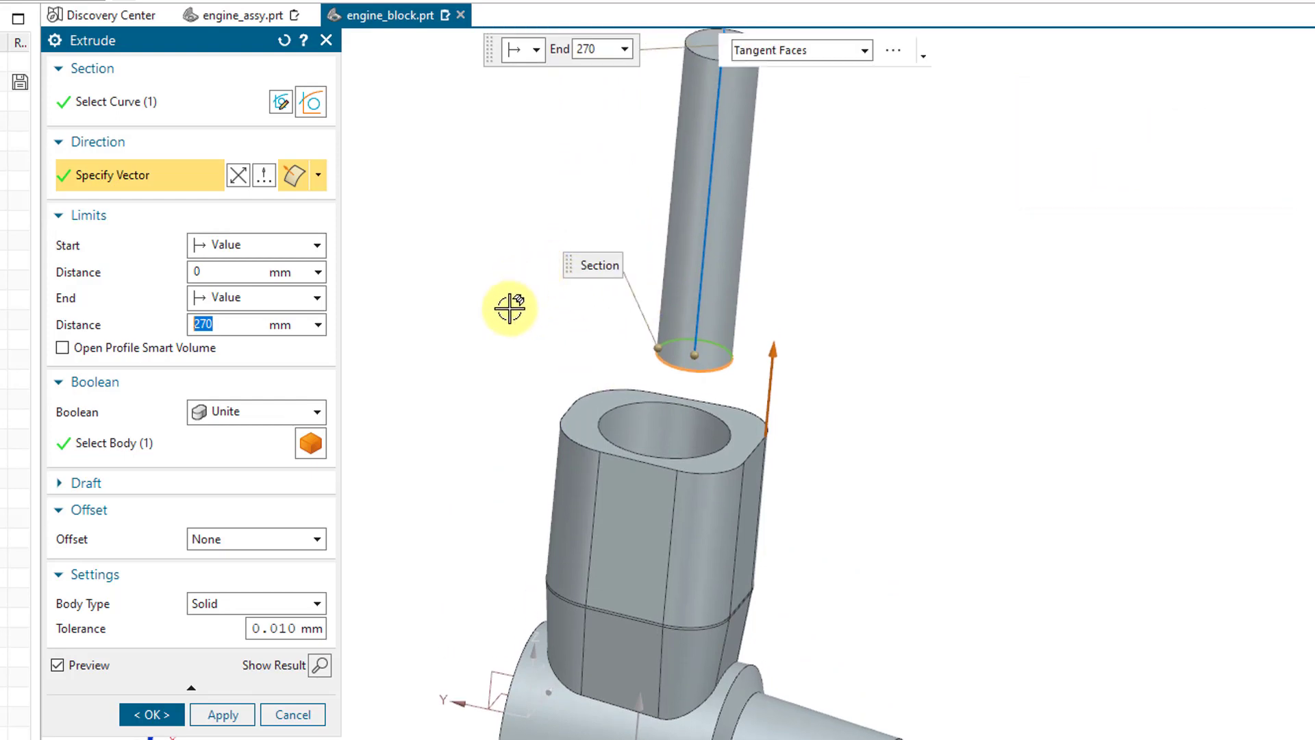
pyautogui.click(865, 52)
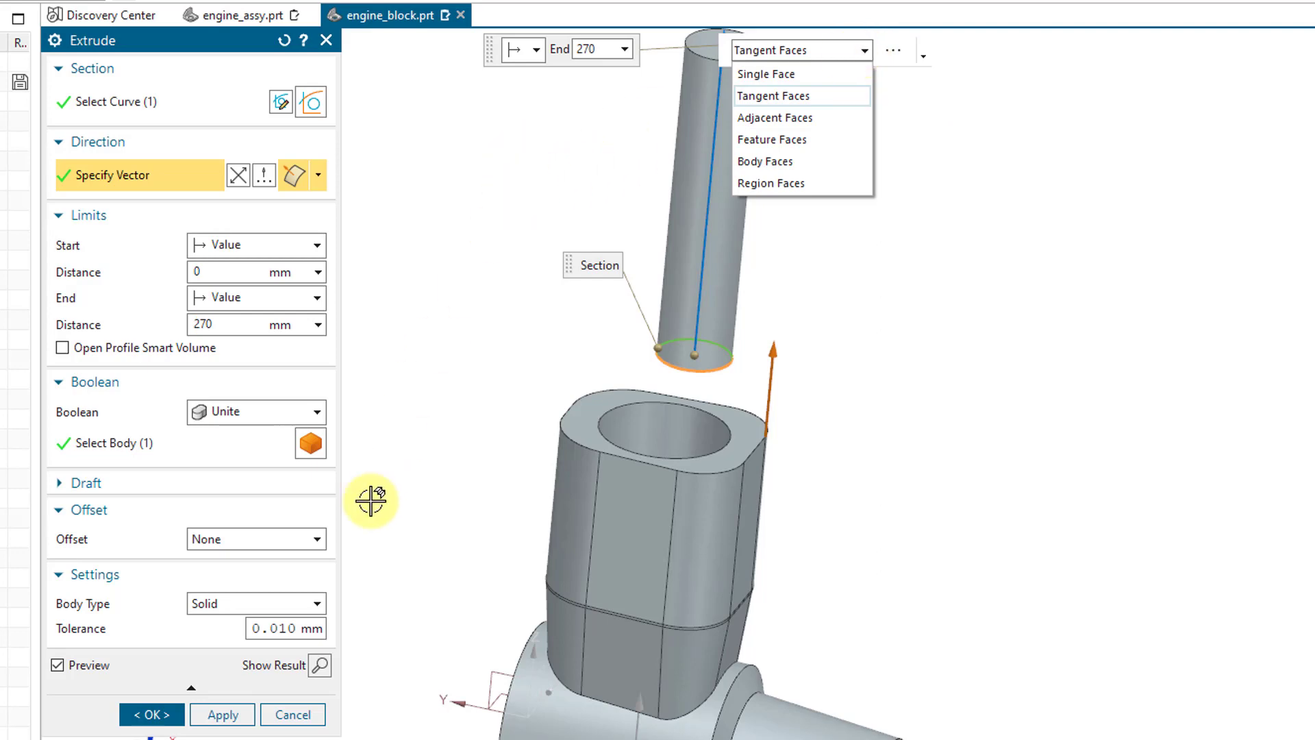
pyautogui.click(292, 714)
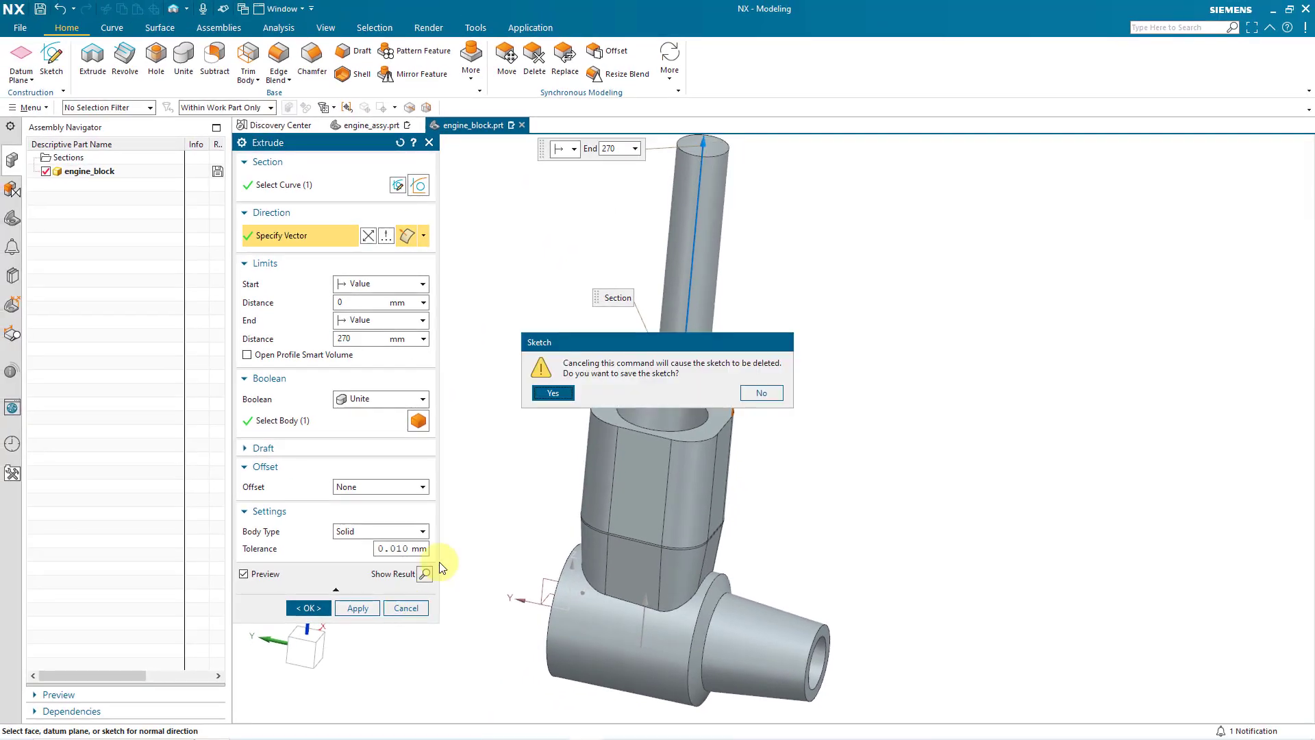
pyautogui.click(549, 393)
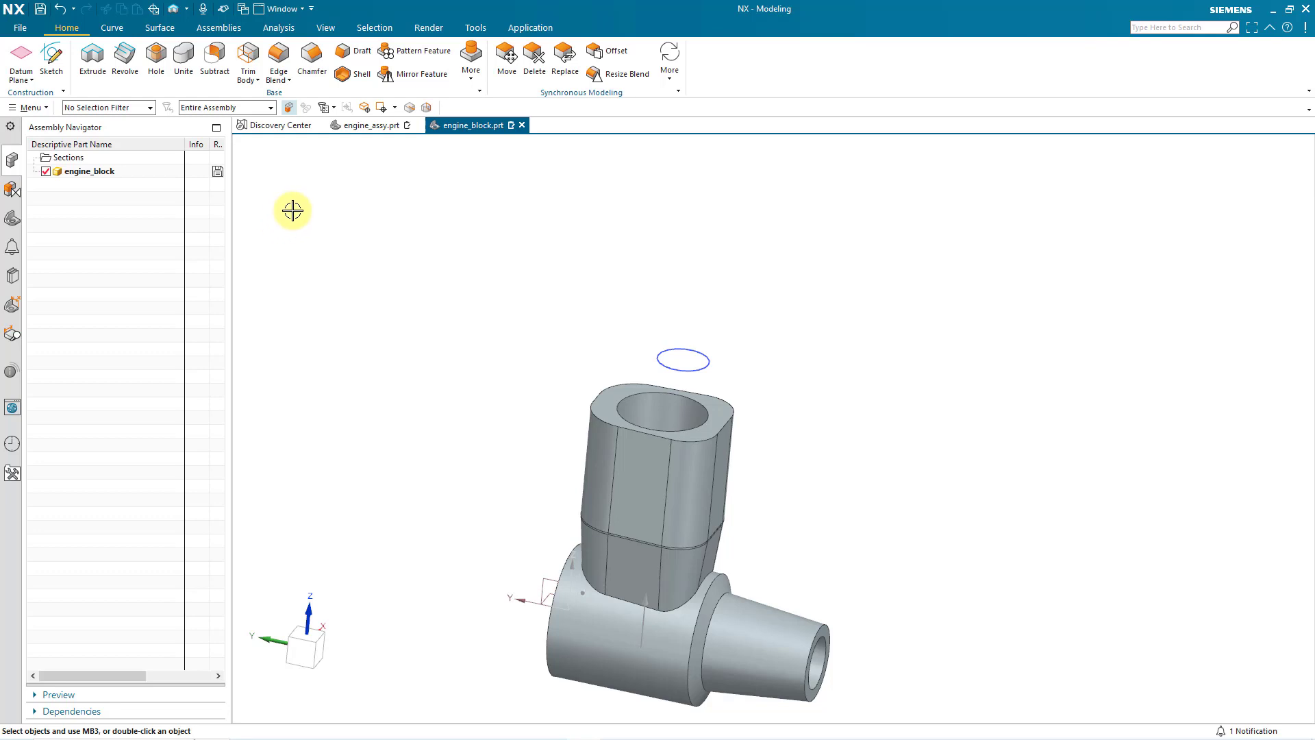
# Step: Display the shortcut keys information listing, read through the commands and their key assignments, and close it
pyautogui.click(31, 108)
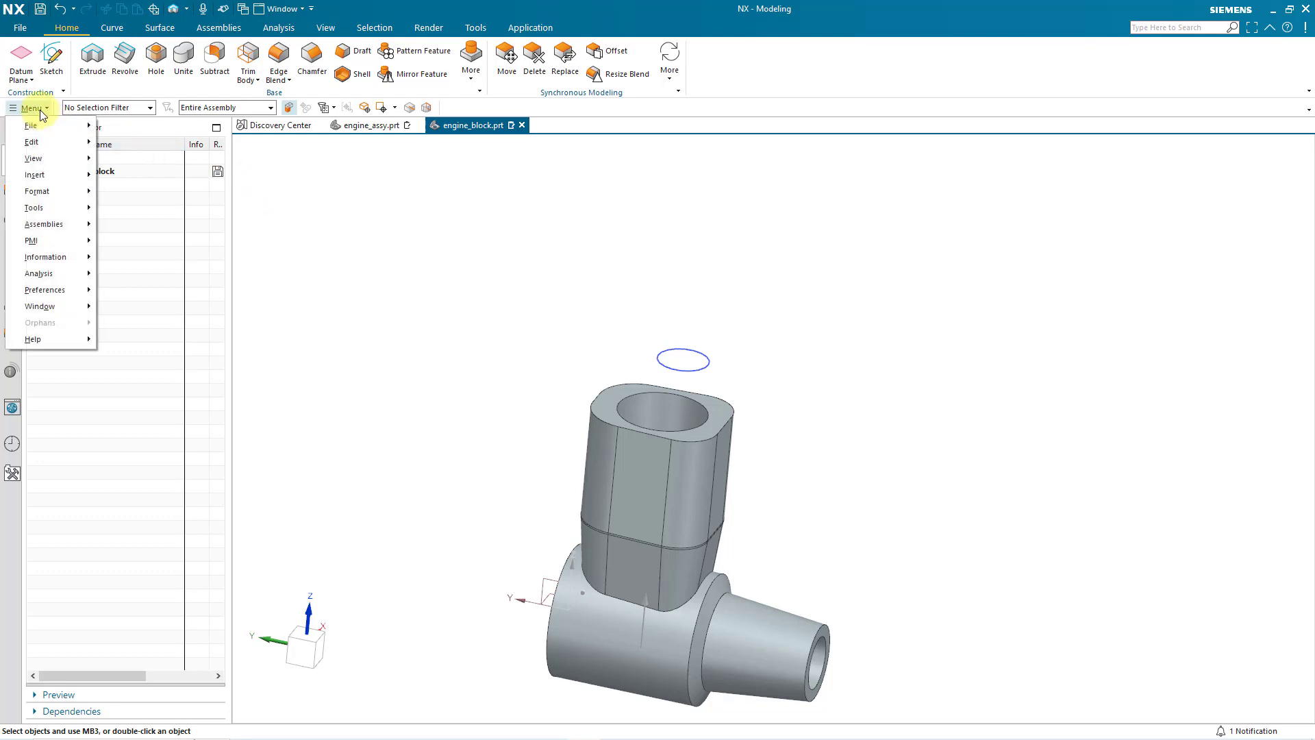
pyautogui.moveTo(53, 265)
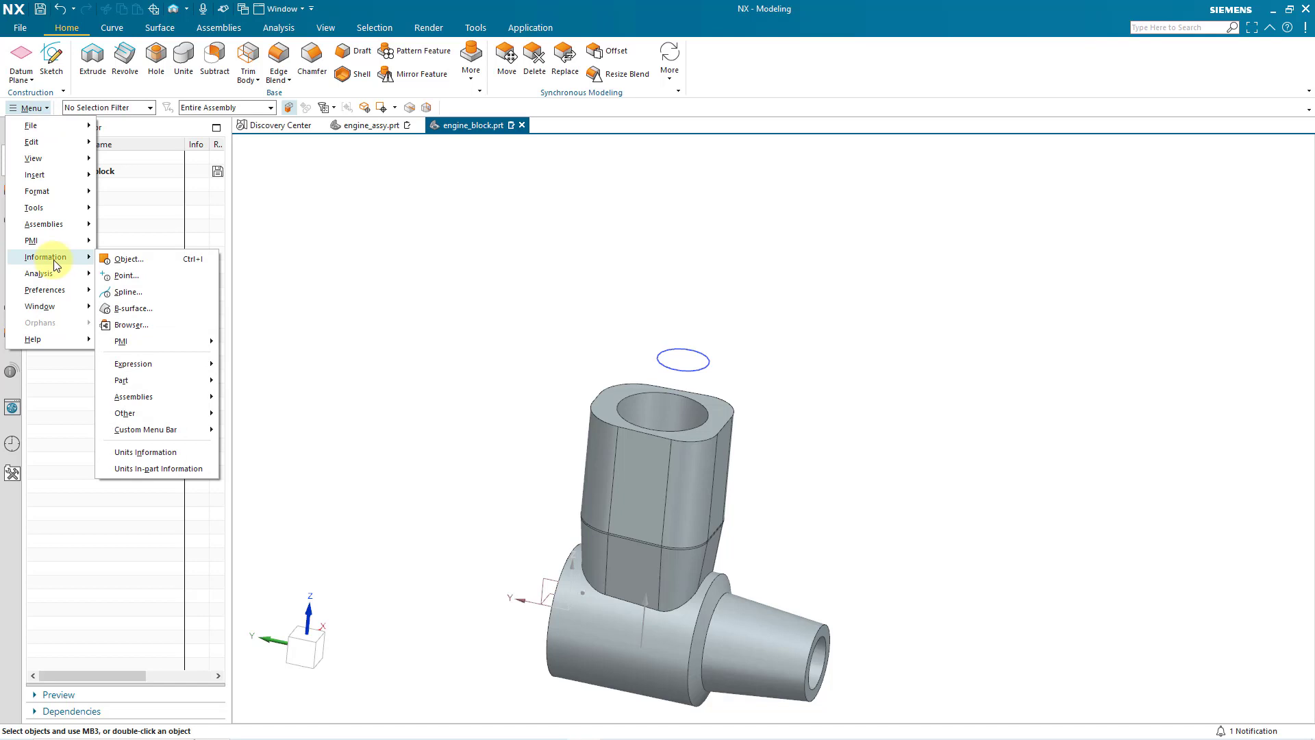
pyautogui.moveTo(180, 434)
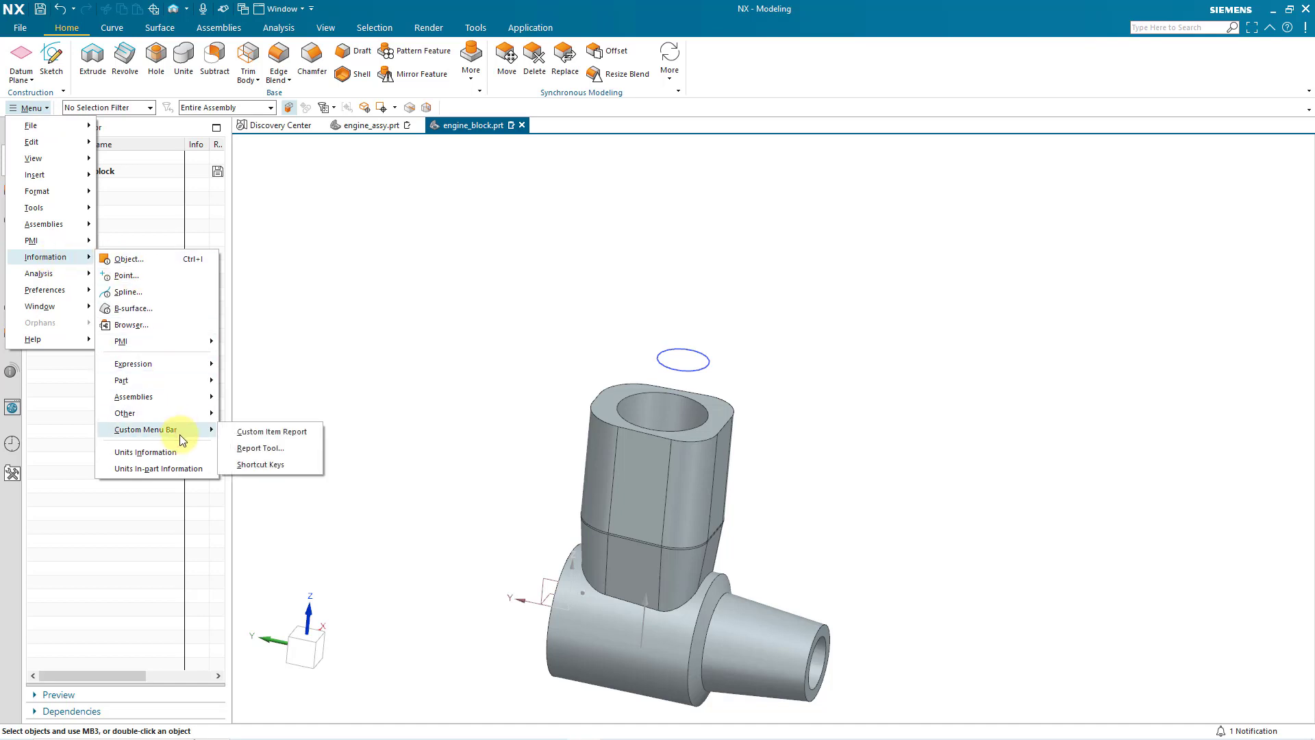
pyautogui.click(270, 463)
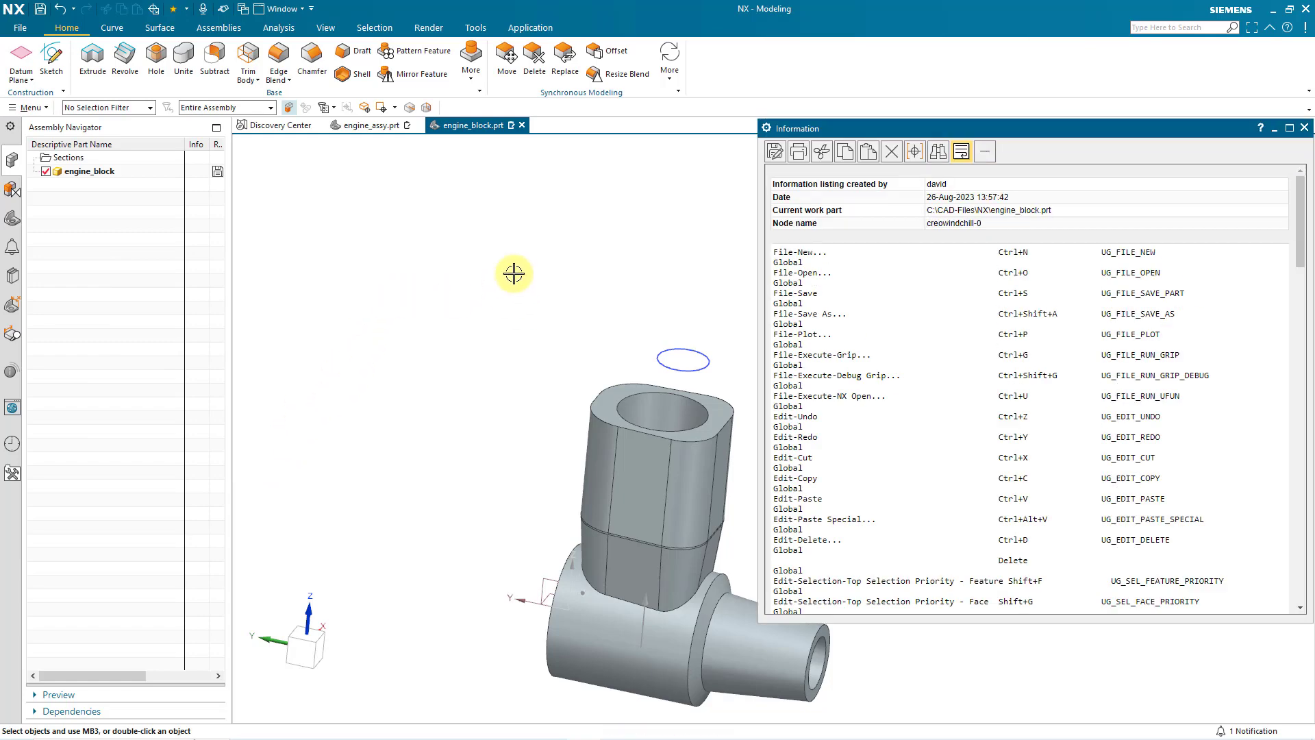
pyautogui.scroll(-7, 1164, 340)
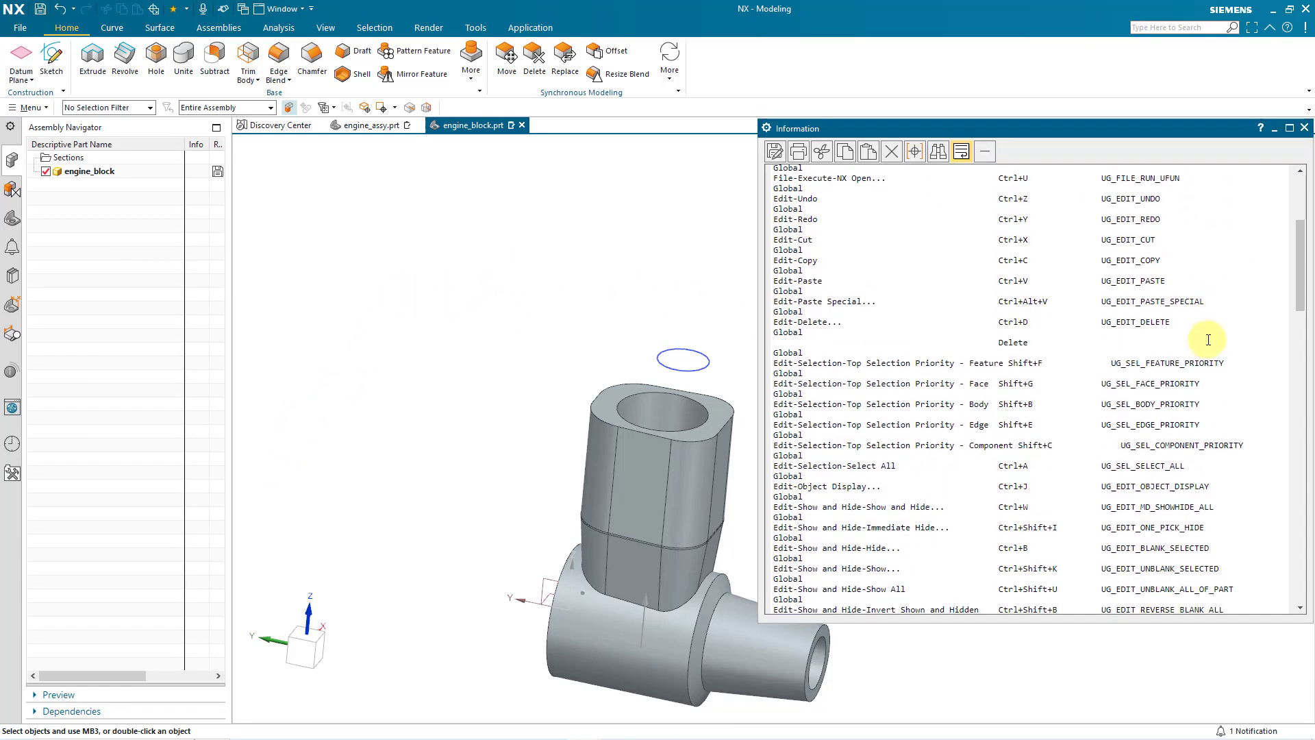
pyautogui.scroll(-20, 1209, 339)
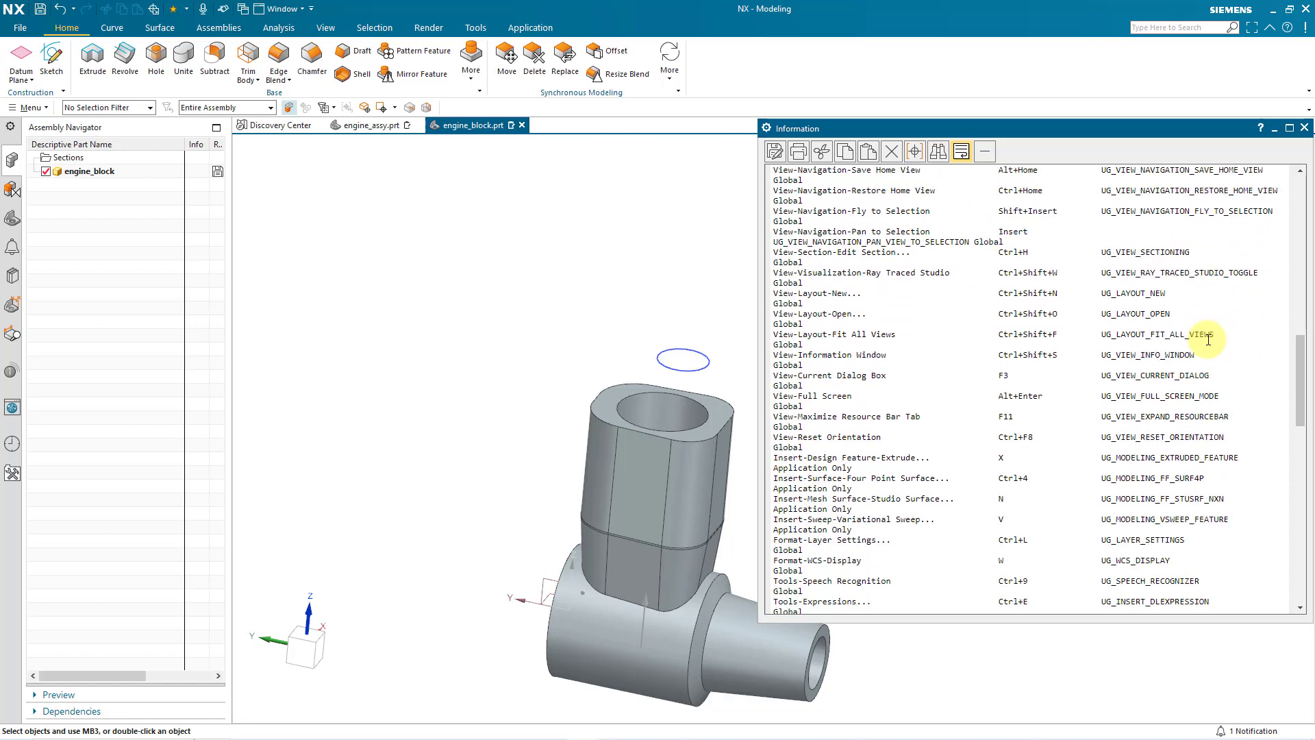
pyautogui.click(1304, 128)
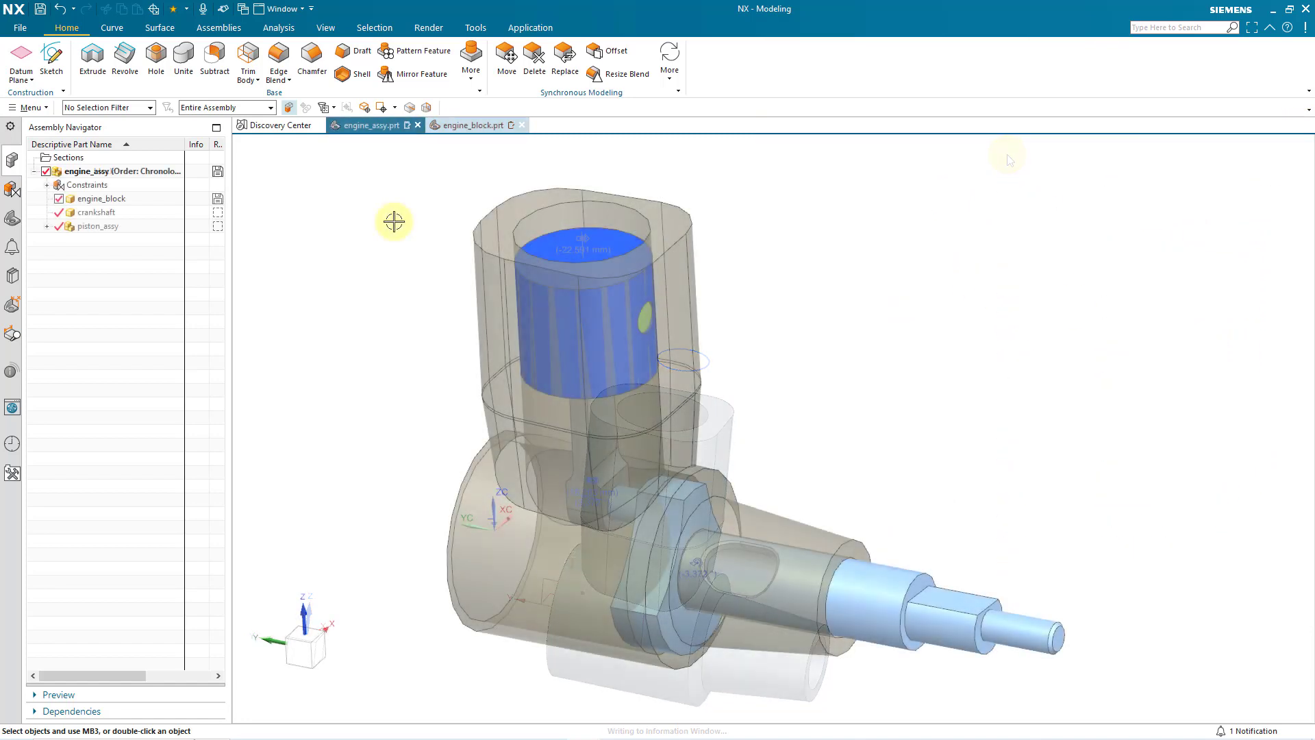